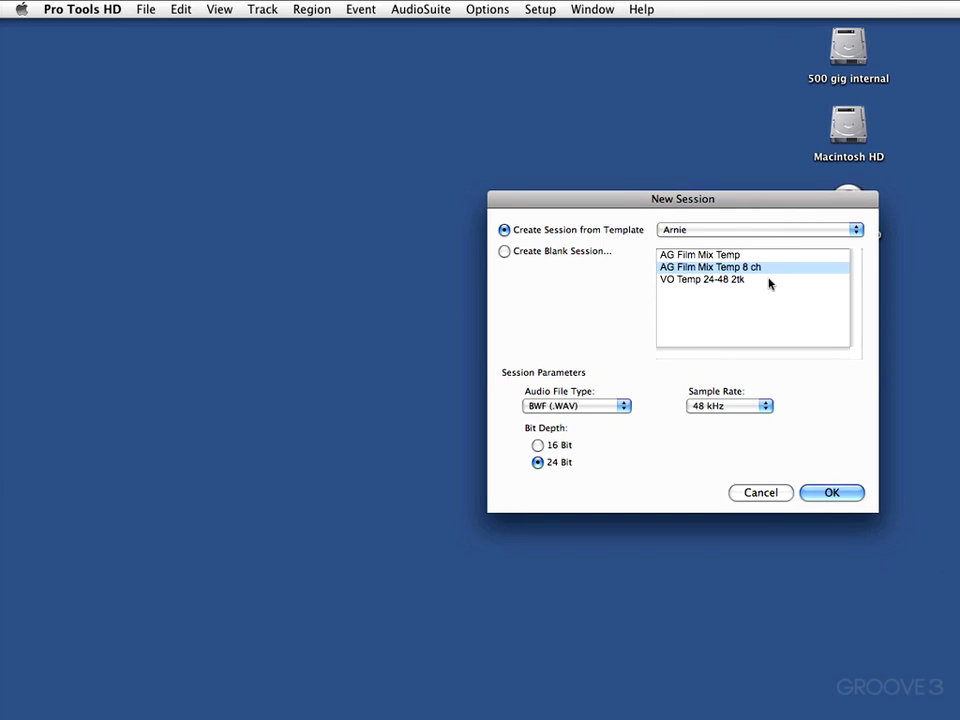
Step: Create a session from the AG Film Mix Temp 8 ch template and save it as 'Timeline'
drag(810, 199, 748, 189)
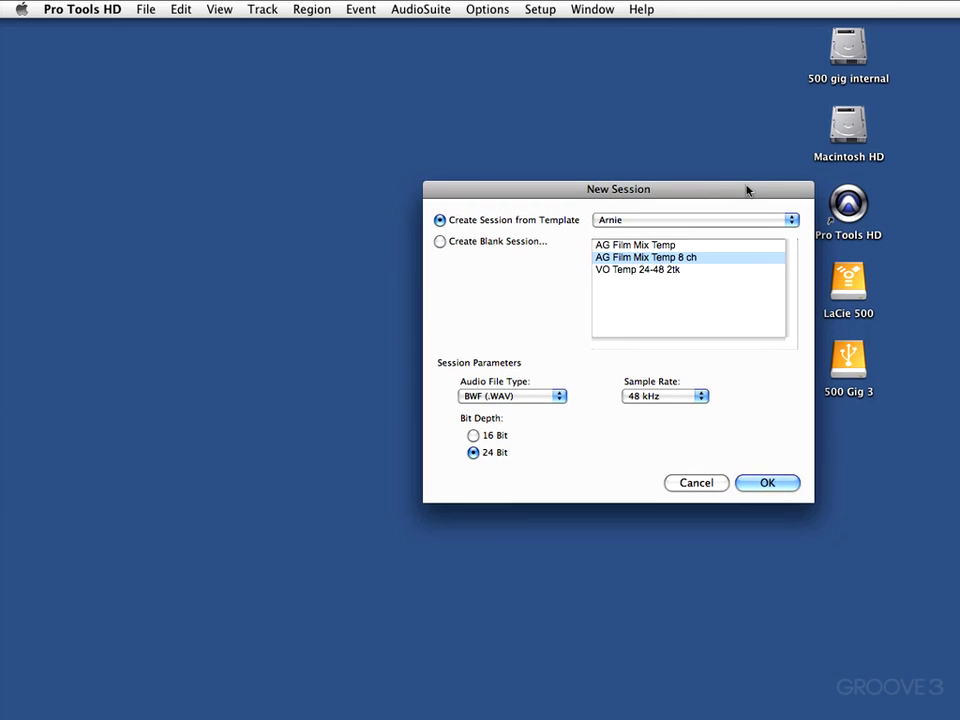
click(756, 486)
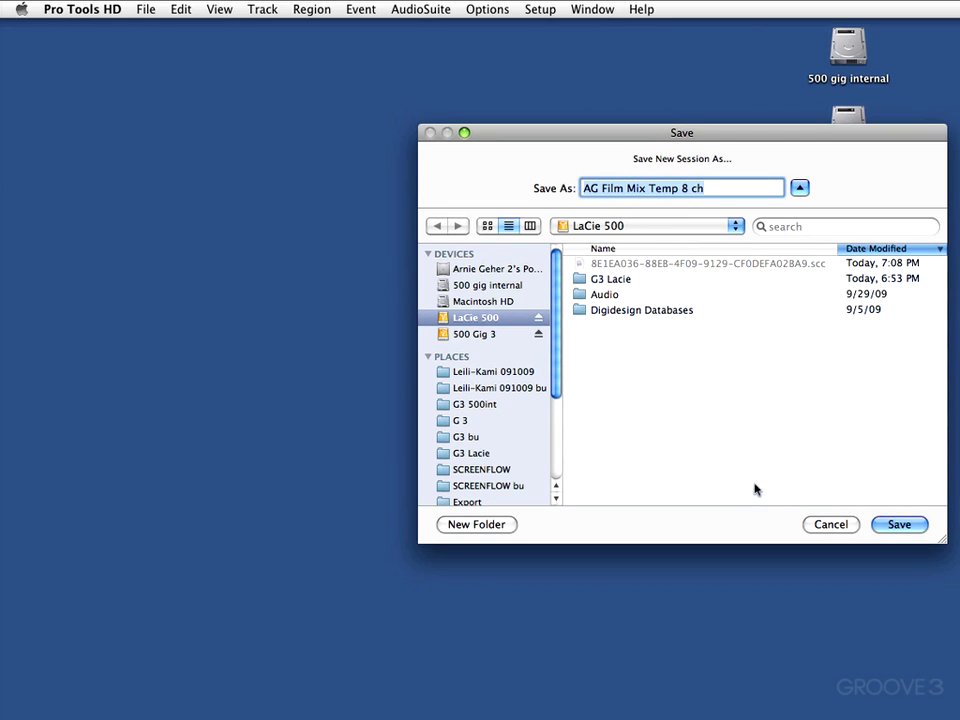
text(Tim)
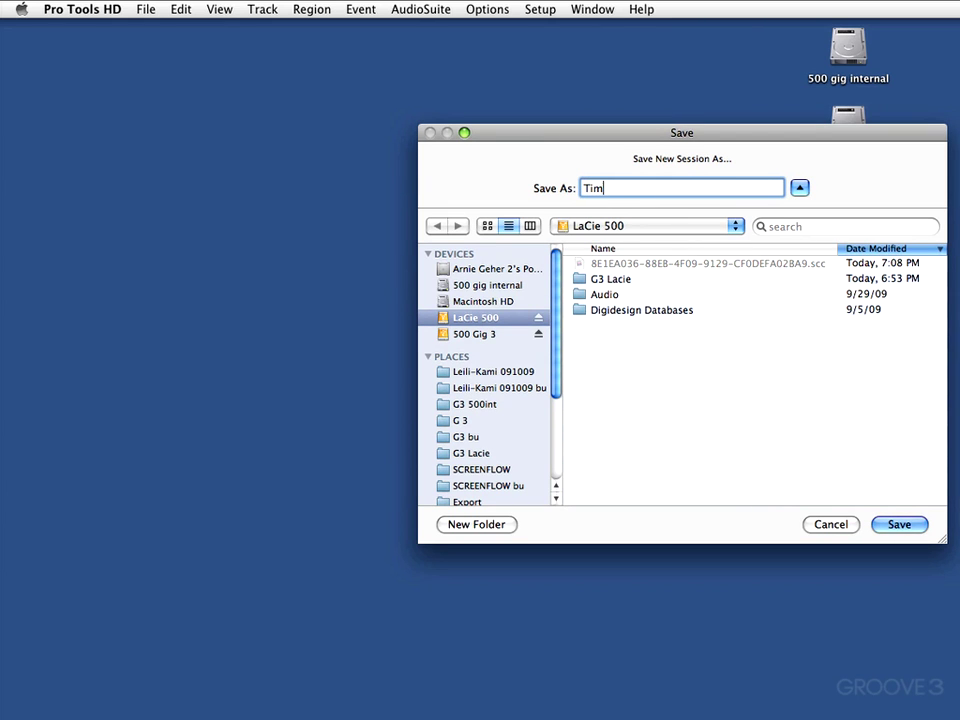
text(eline)
key(Return)
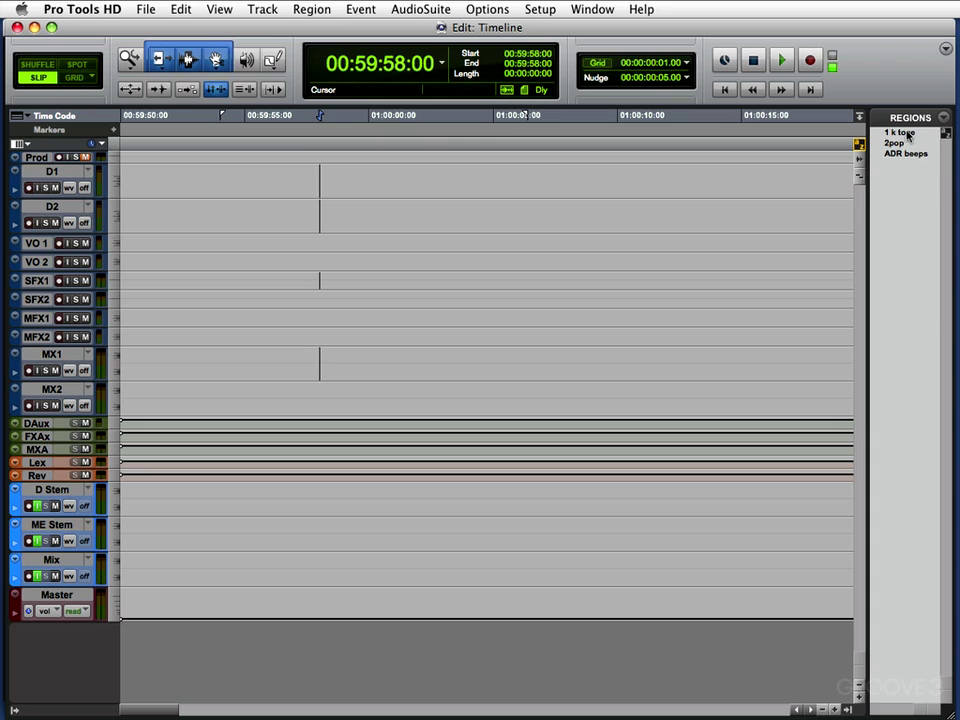
Step: Place the 1 k tone region on D1 at 01:00:00:28 and cycle D1's track height
drag(494, 203, 392, 174)
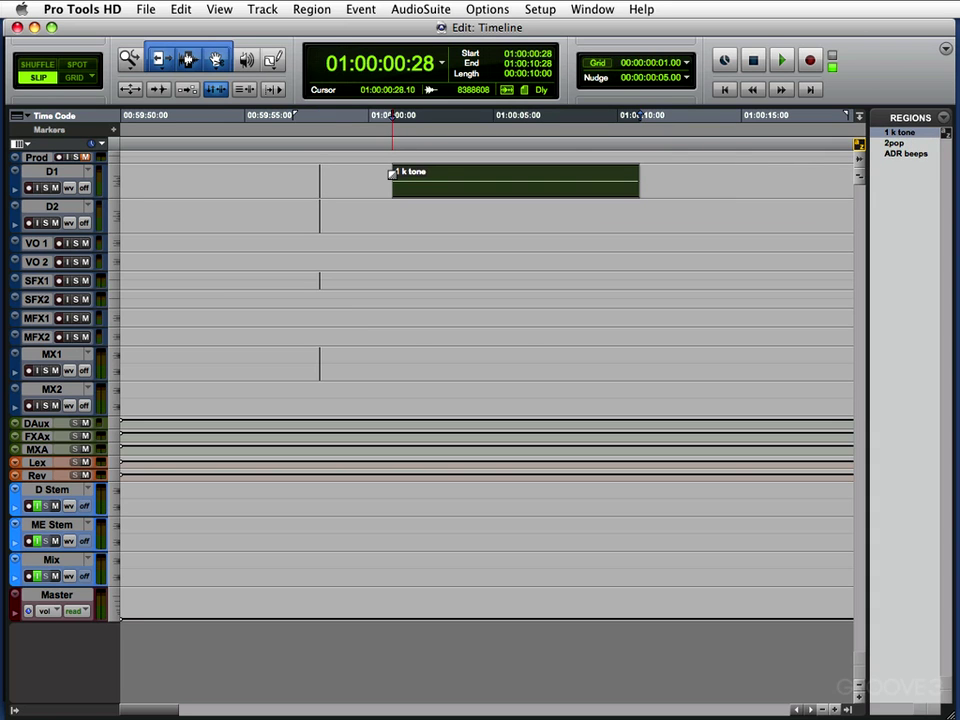
click(64, 174)
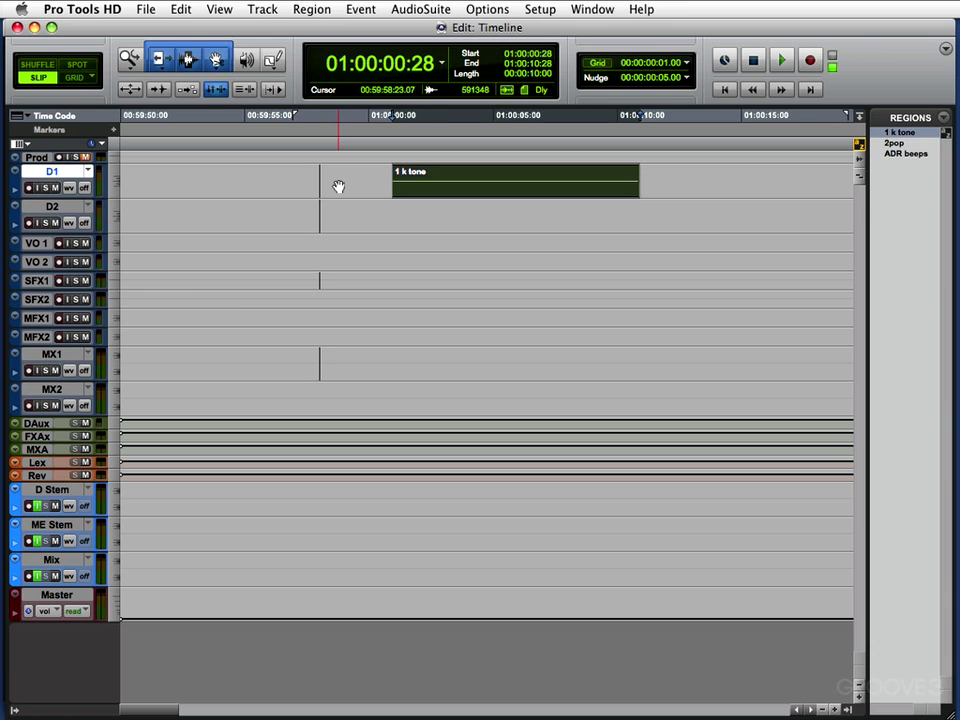
key(ctrl+Up)
key(ctrl+Down)
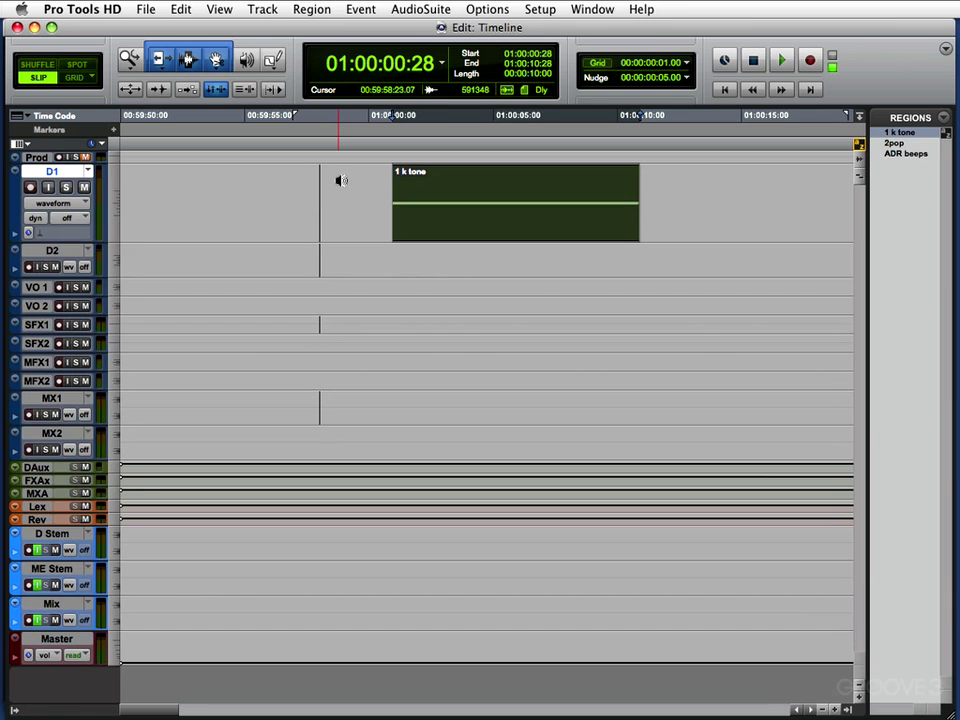
key(ctrl+Up)
key(ctrl+Up)
key(ctrl+Down)
key(ctrl+Down)
Step: Resize track D2's height, then move the edit selection back to D1 and select 1 k tone
drag(362, 253, 381, 253)
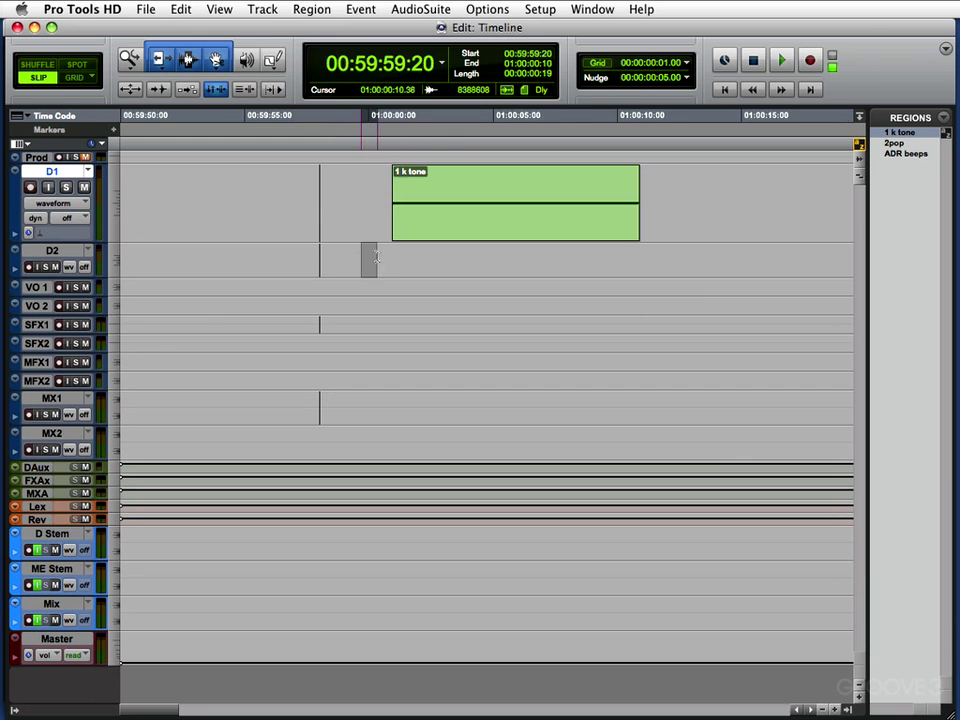
key(ctrl+Up)
key(ctrl+Up)
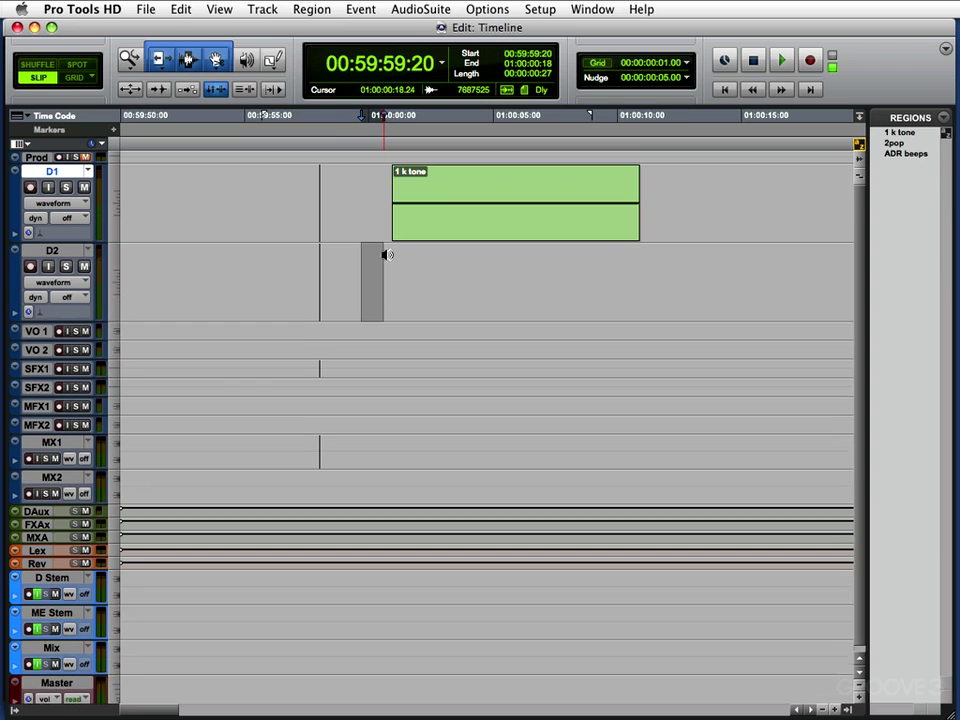
key(ctrl+Down)
key(ctrl+Down)
key(p)
click(456, 217)
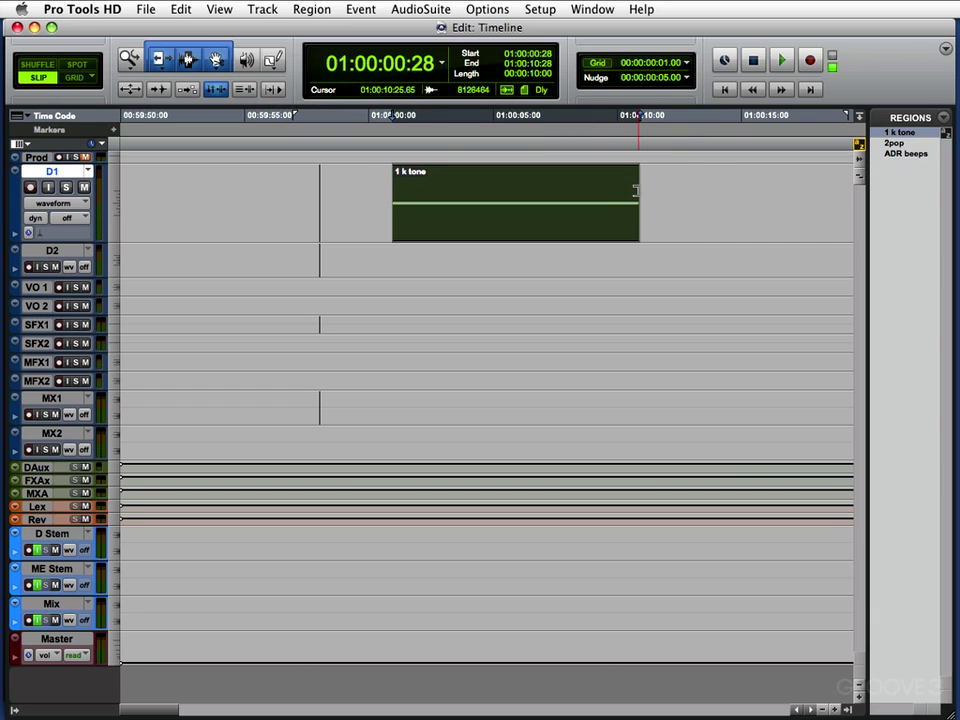
Step: Trim the 1 k tone region to end at 01:00:02:10, zoom in and audition it
drag(636, 190, 426, 214)
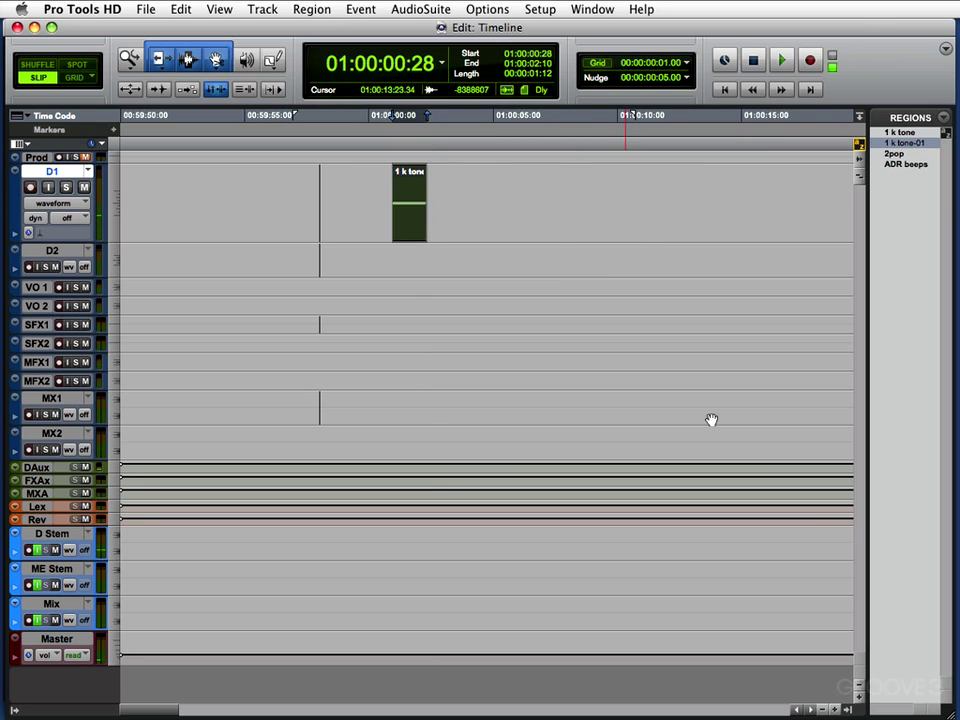
key(super+bracketright)
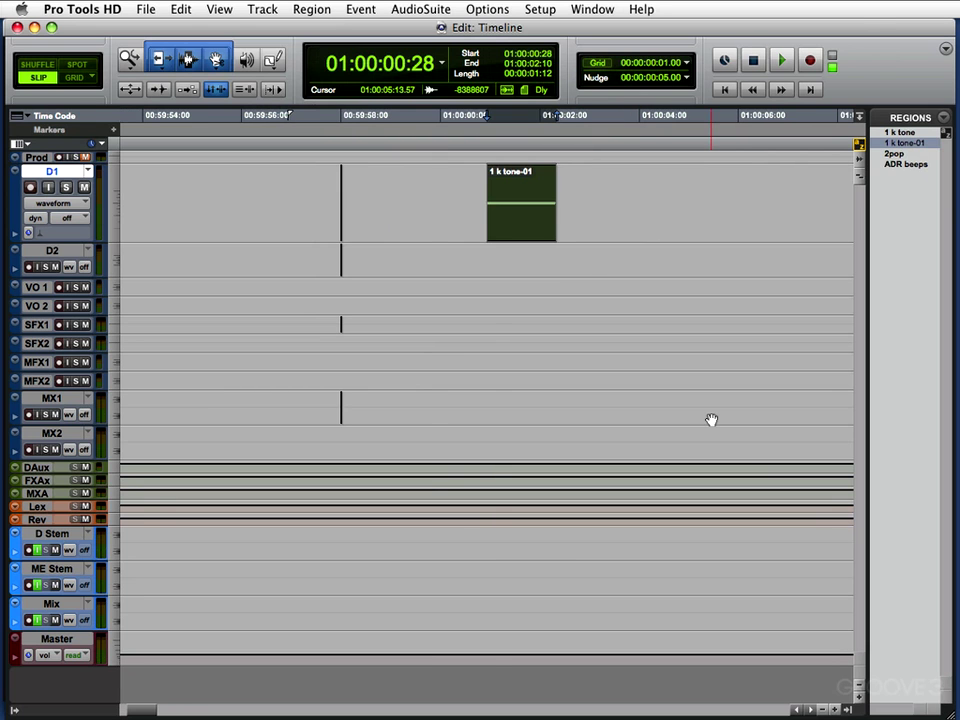
key(space)
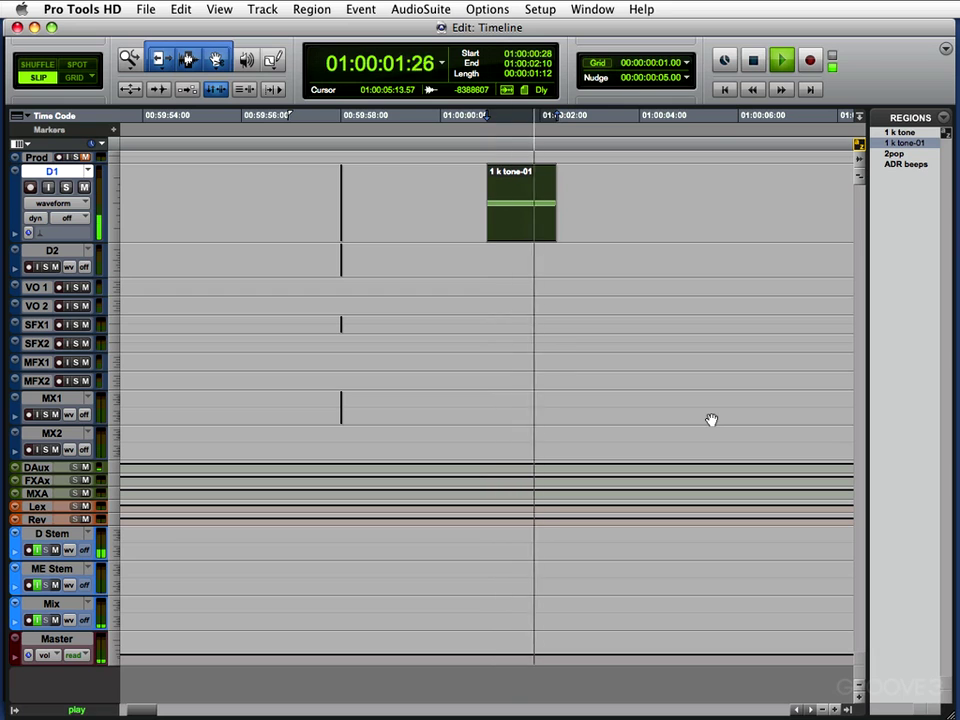
key(space)
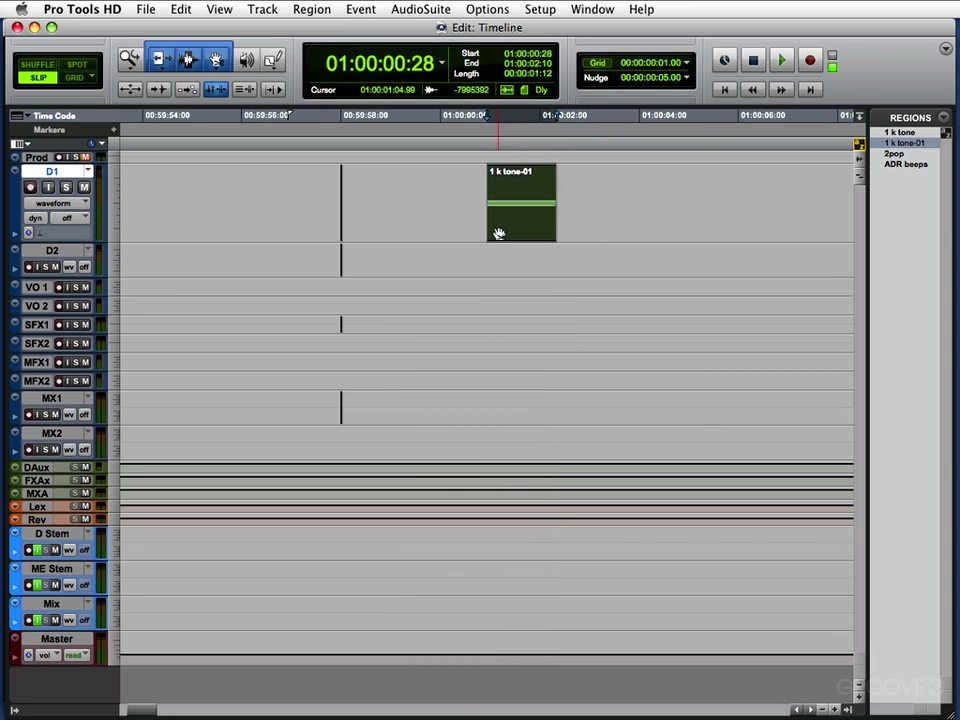
Step: Audition the tone with Tab to Transients on, then turn it off and select 1 k tone-01
click(271, 91)
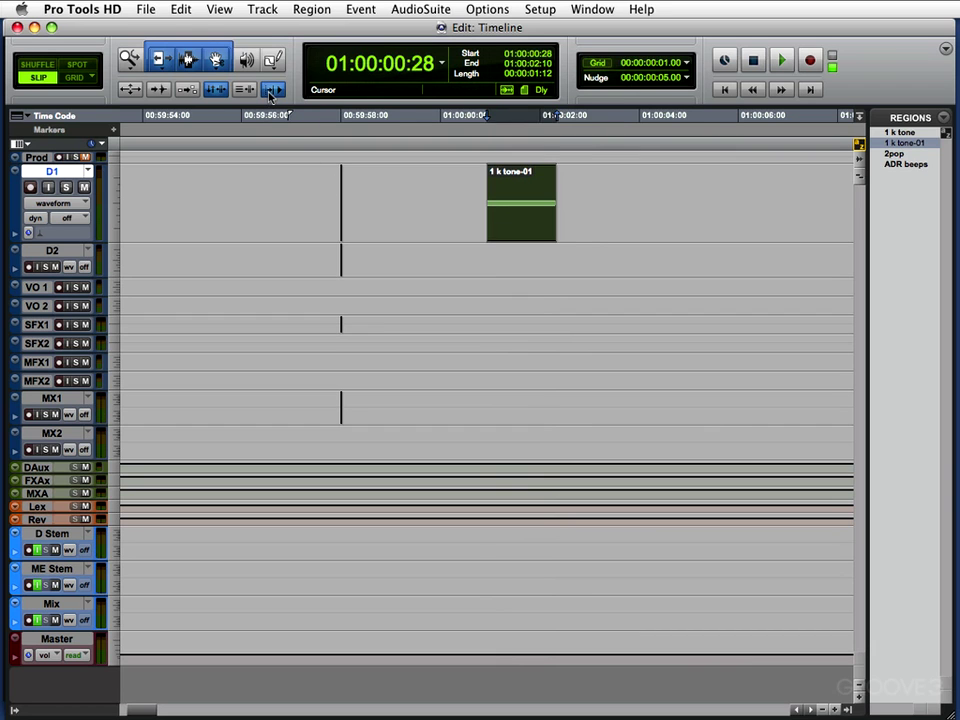
key(space)
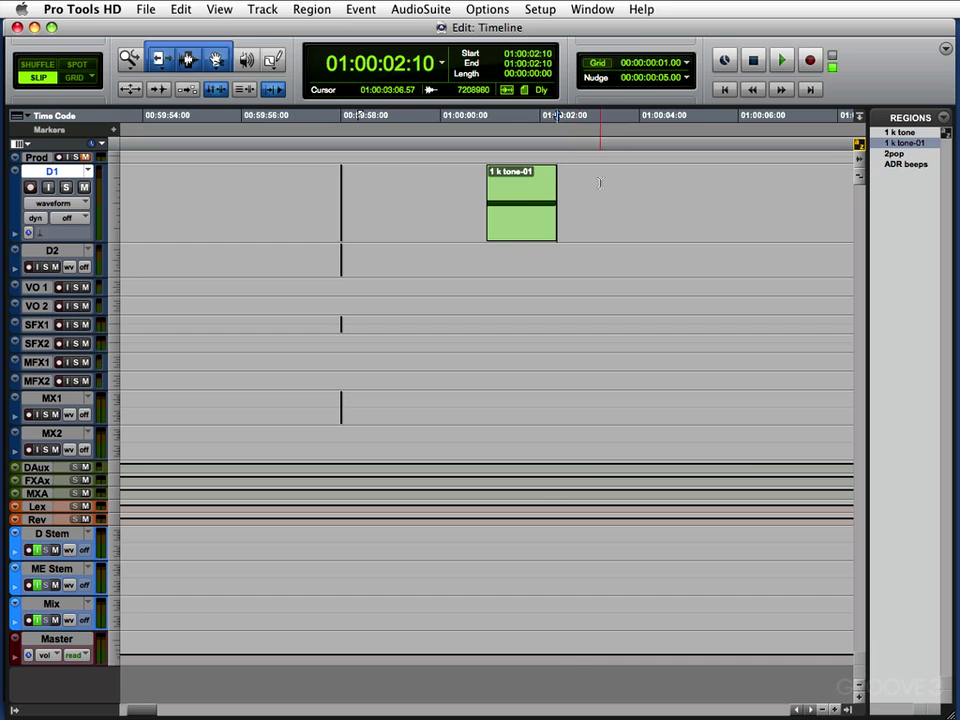
key(space)
key(space)
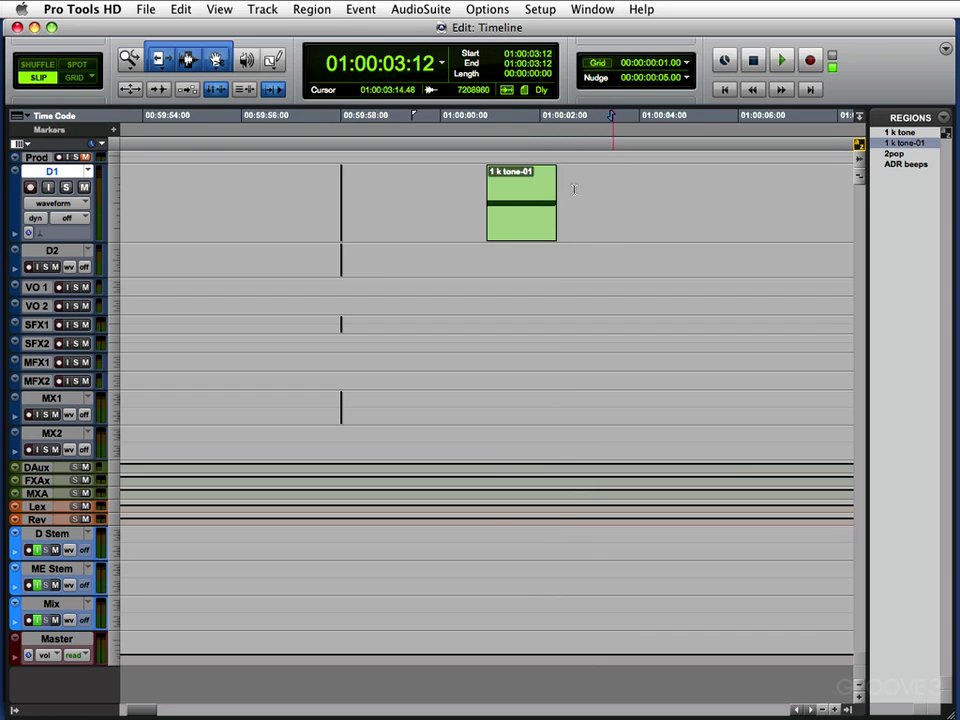
key(alt+Tab)
key(alt+Tab)
key(space)
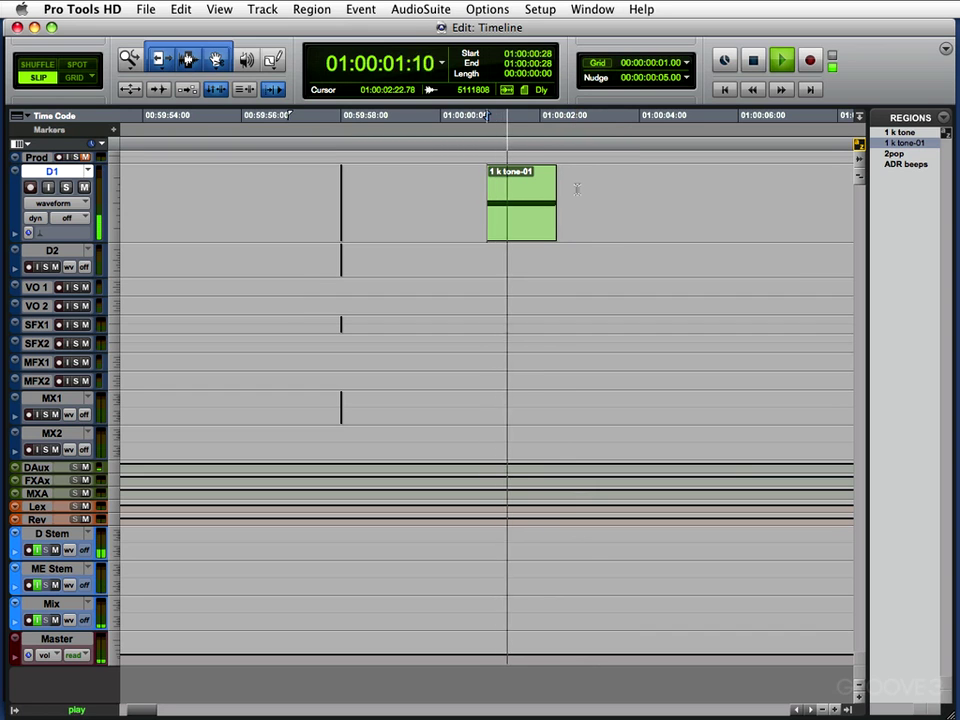
key(space)
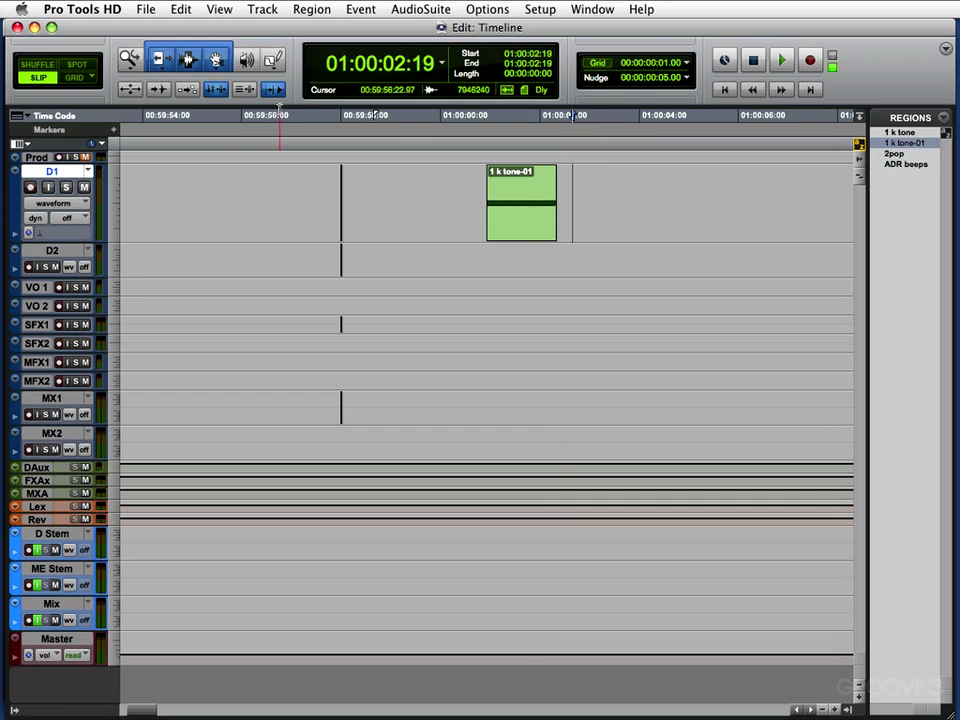
click(277, 95)
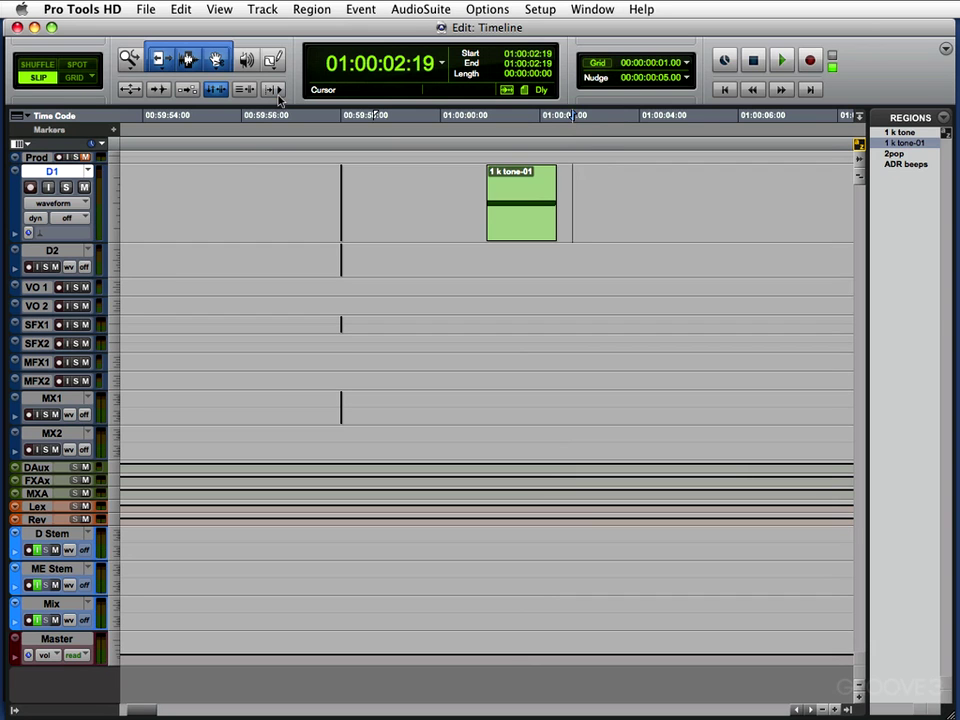
click(514, 214)
Step: Delete the 1 k tone-01 region from D1, zoom out, and show the Tracks/Groups list
key(Delete)
key(super+bracketleft)
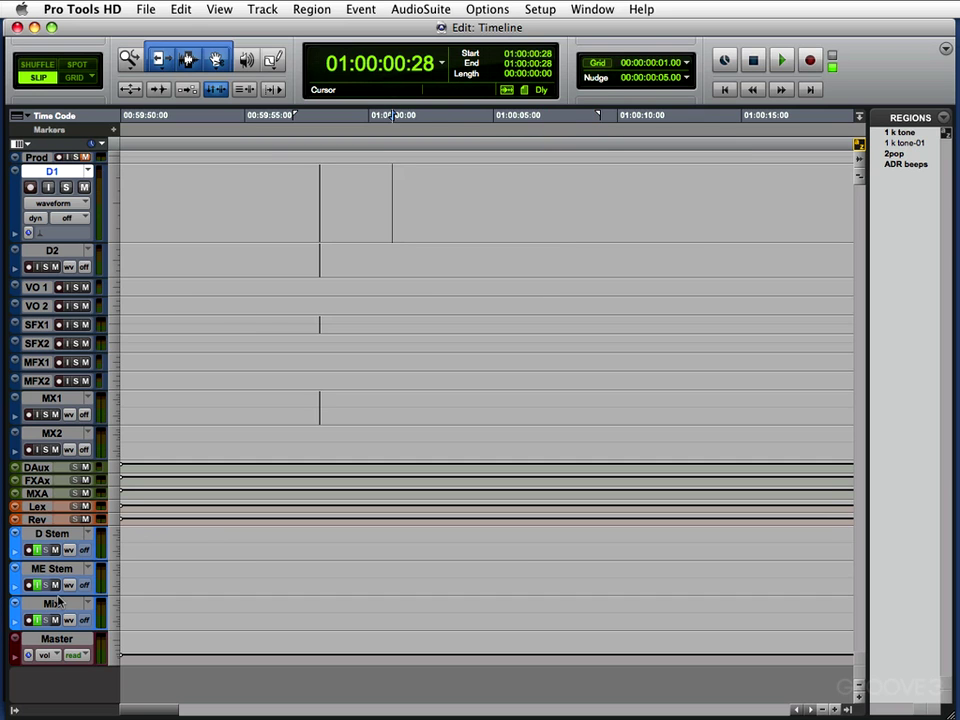
click(14, 710)
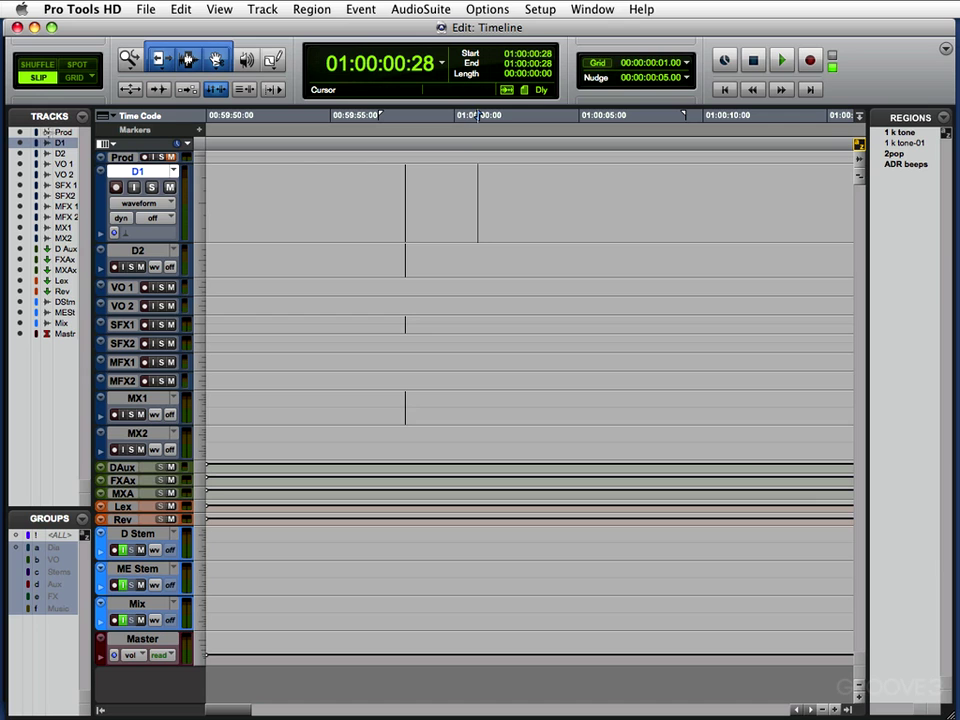
Step: Select the Prod, D2, VO 1 and VO 2 tracks by their names
click(122, 157)
click(35, 155)
click(122, 289)
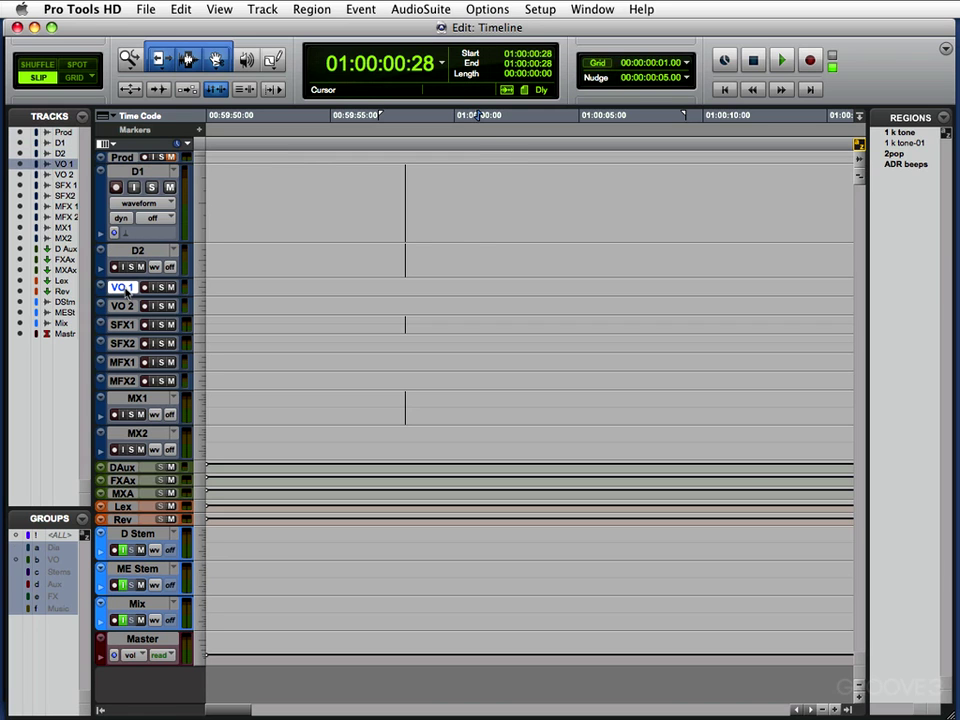
shift+click(123, 306)
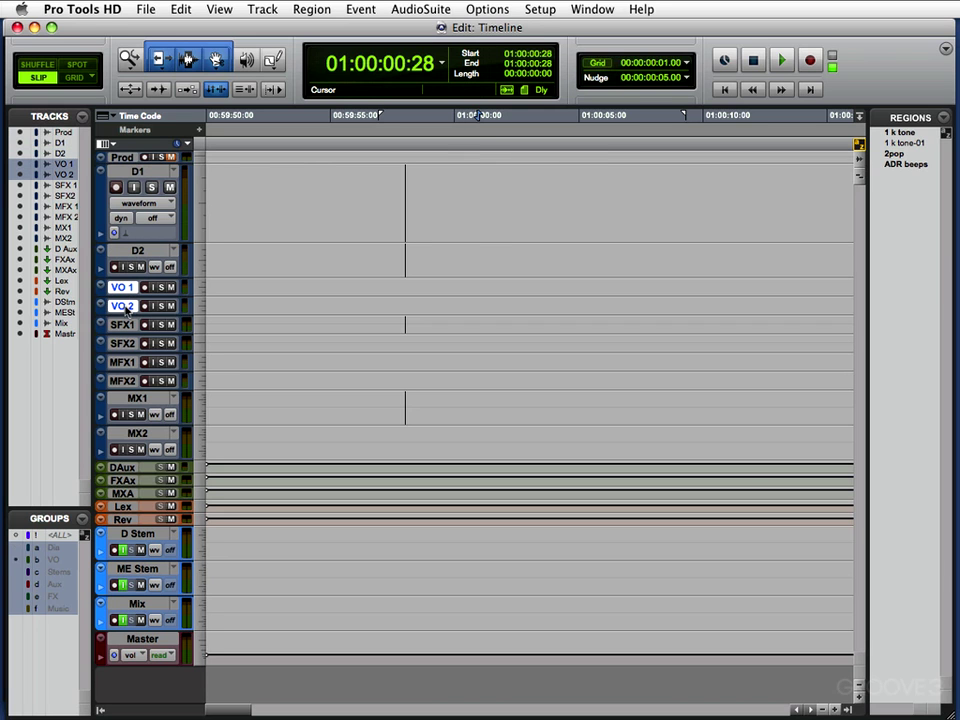
Step: Hide and reshow Prod, D1, D2, VO 1 and VO 2 individually in the Tracks list
click(20, 133)
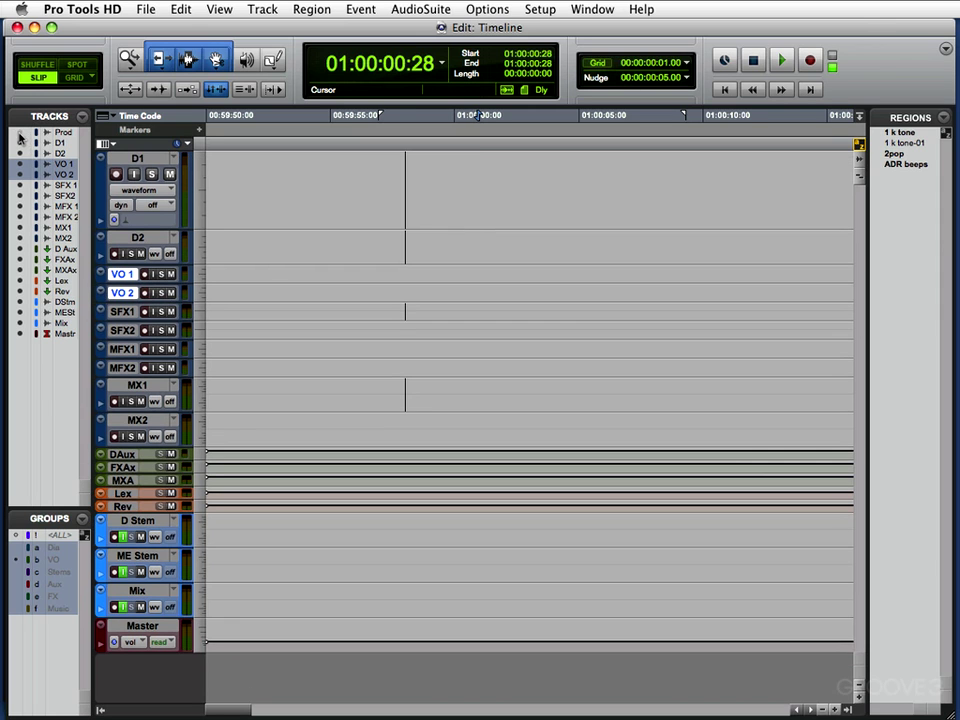
click(20, 133)
click(20, 143)
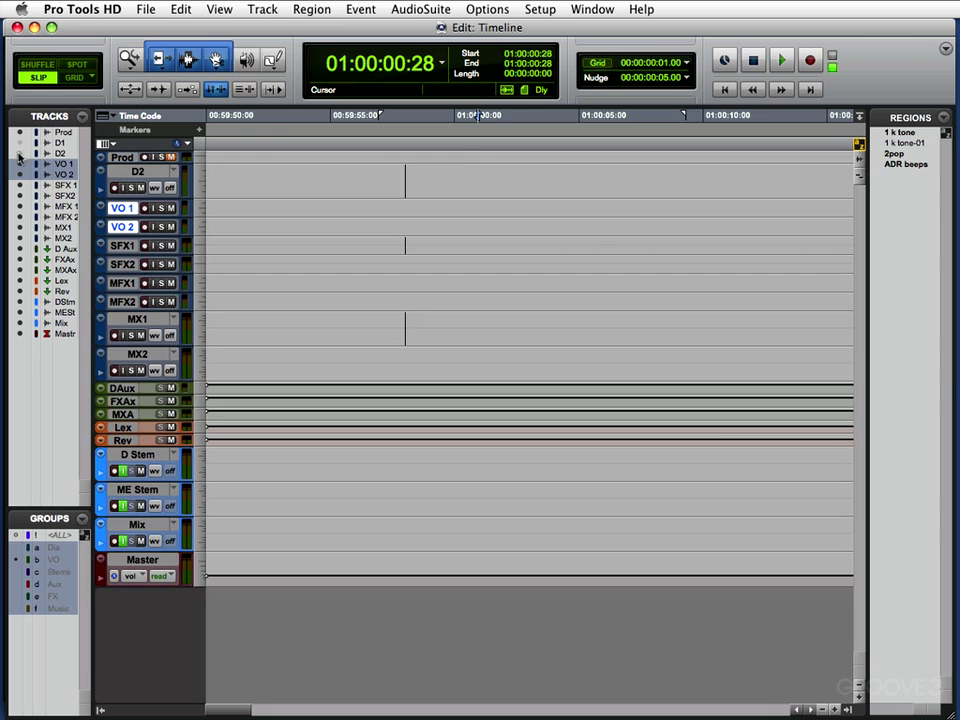
click(20, 153)
click(20, 164)
click(21, 174)
click(21, 174)
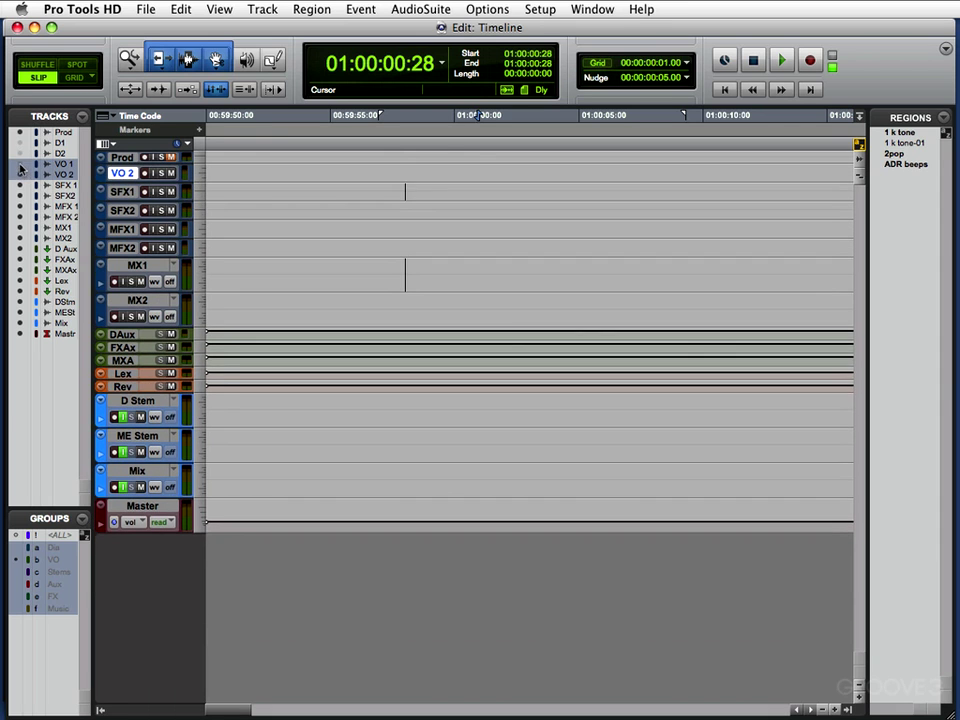
click(20, 164)
click(20, 153)
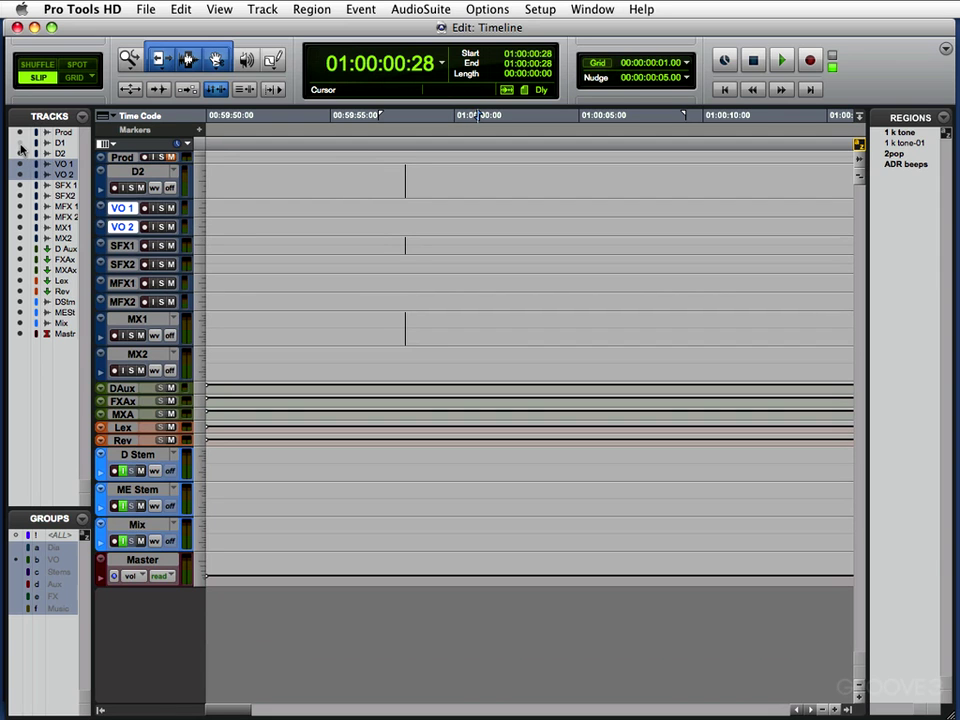
click(20, 143)
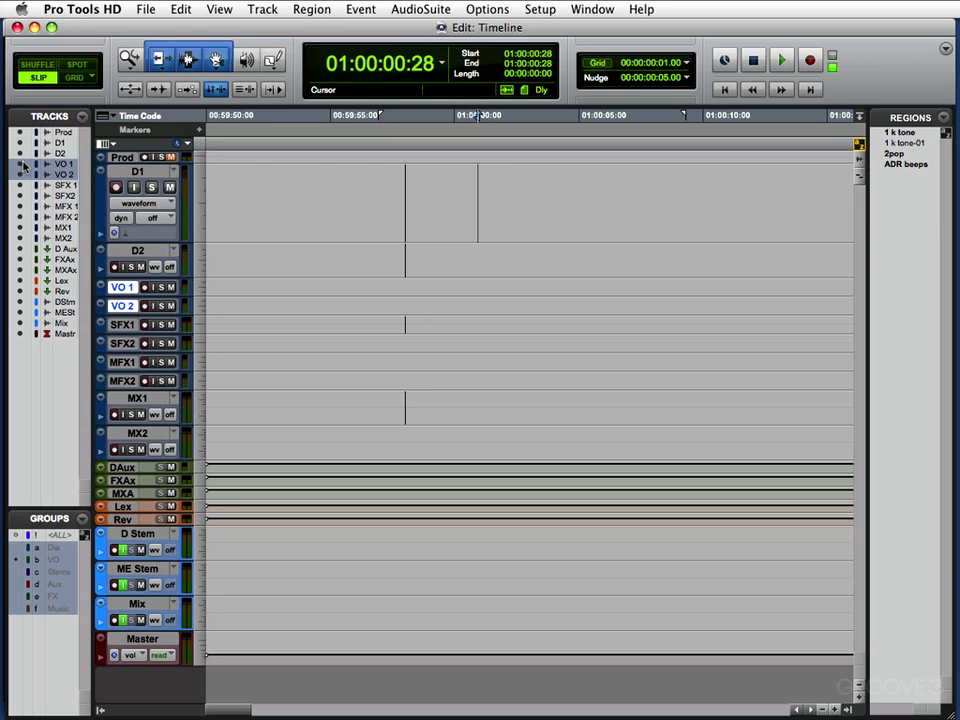
Step: Hide and show all tracks at once, then bring up a track name's options menu
alt+click(21, 164)
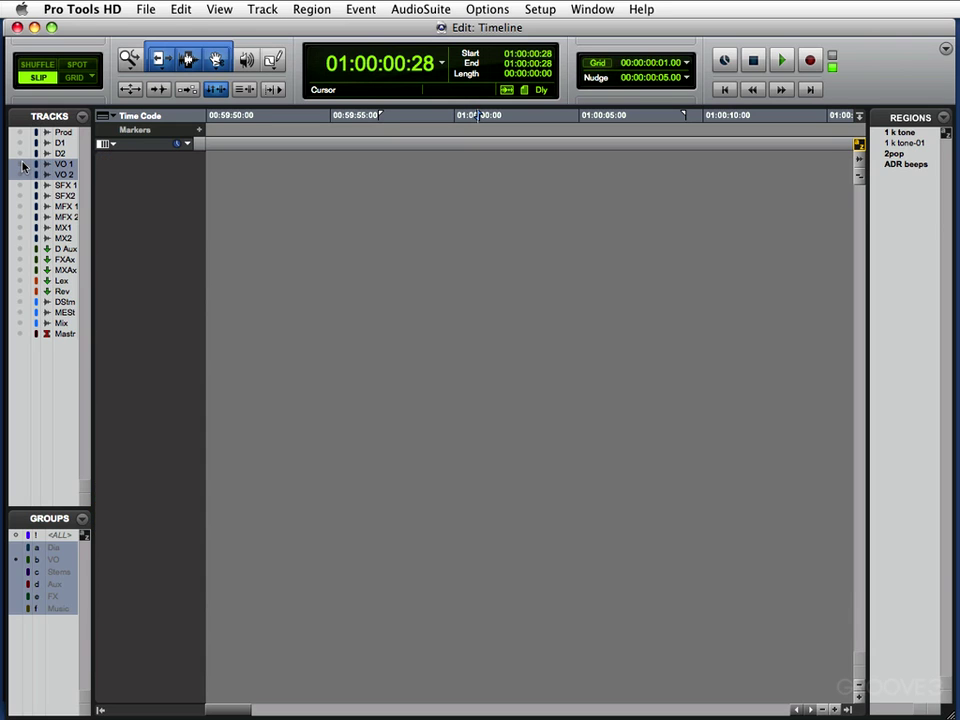
alt+click(21, 164)
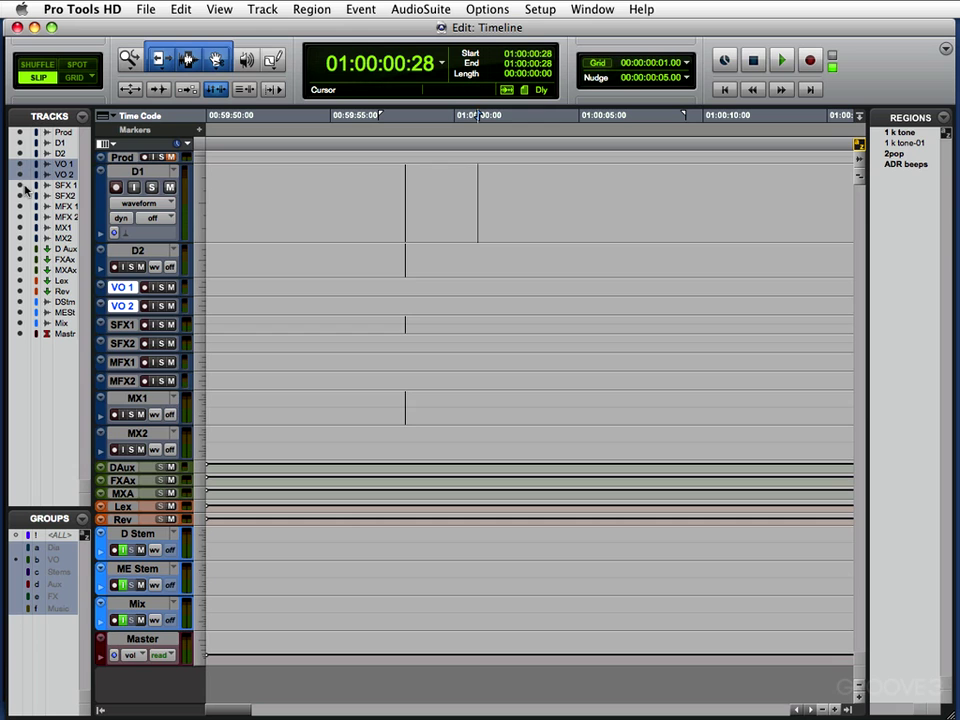
alt+click(20, 188)
alt+click(20, 188)
click(260, 9)
click(260, 9)
right_click(21, 136)
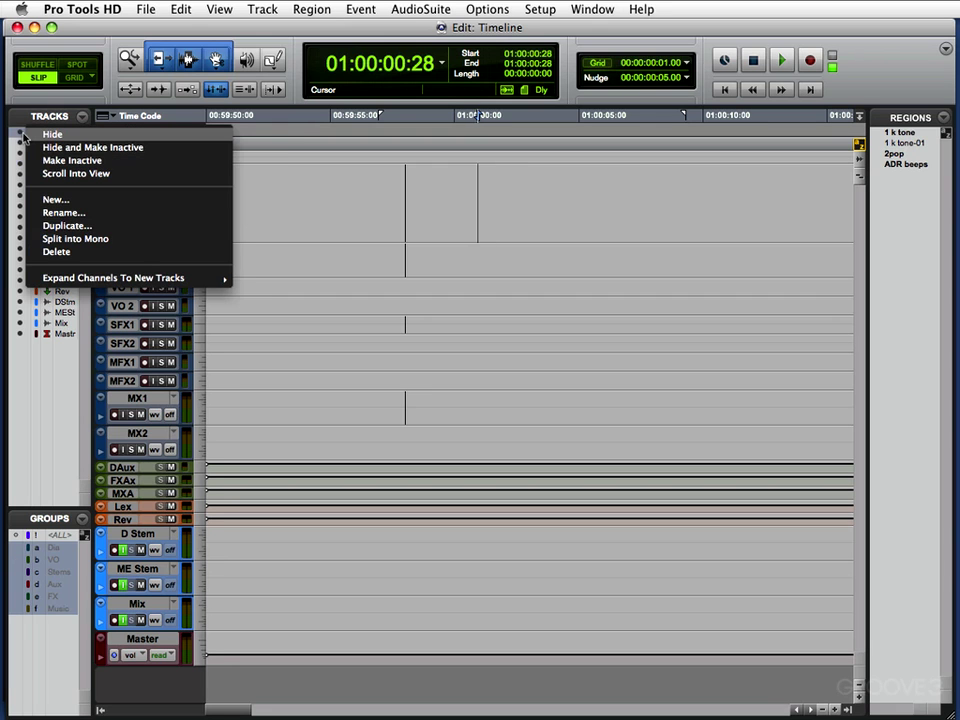
click(106, 173)
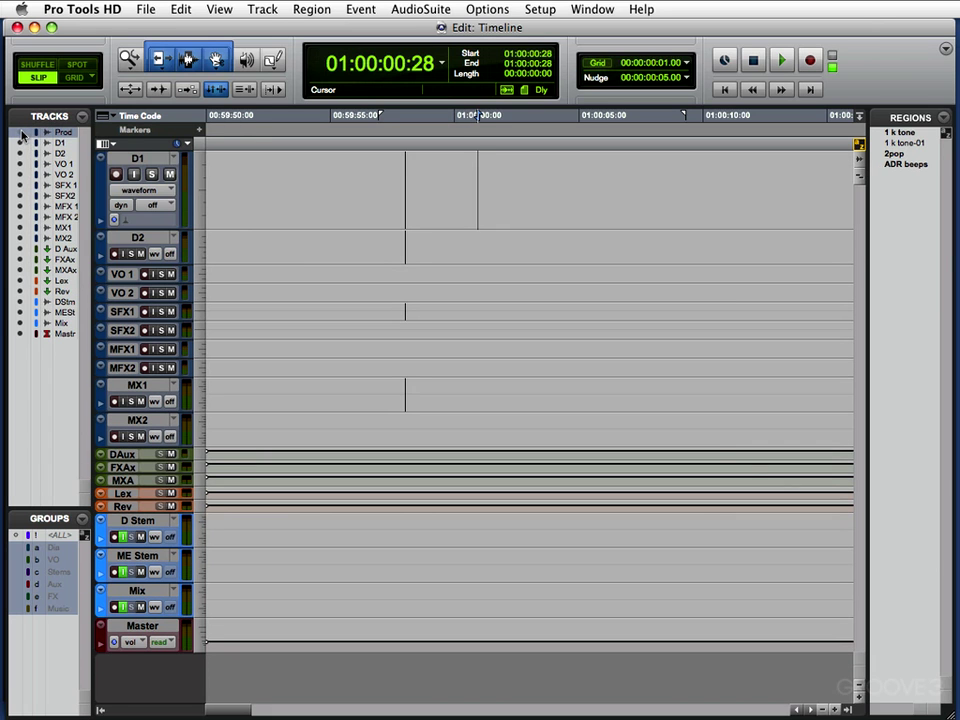
right_click(22, 133)
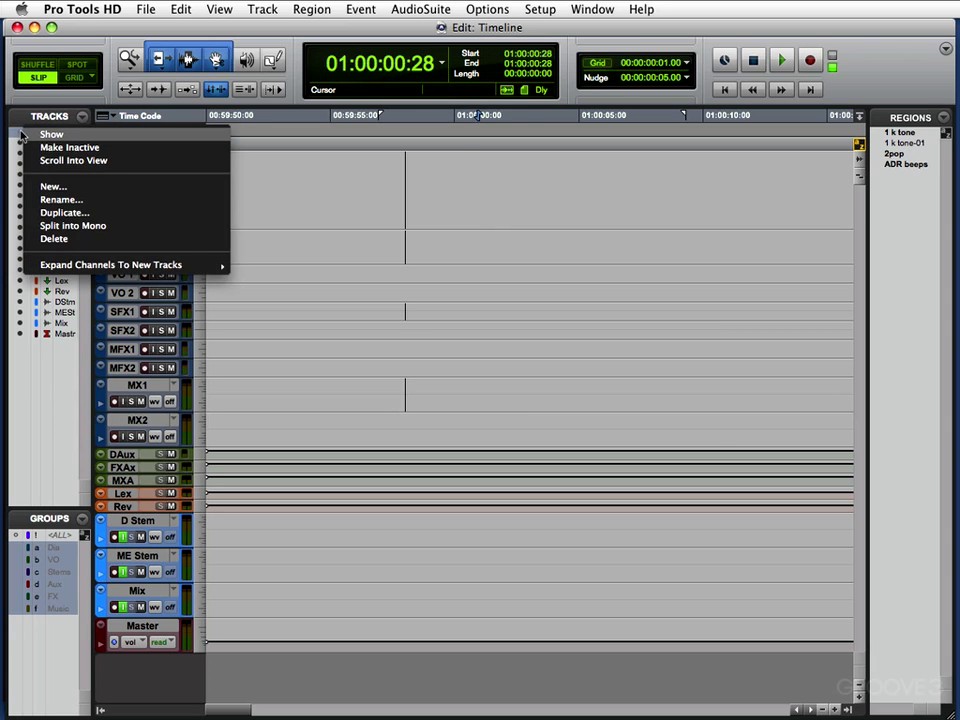
click(81, 148)
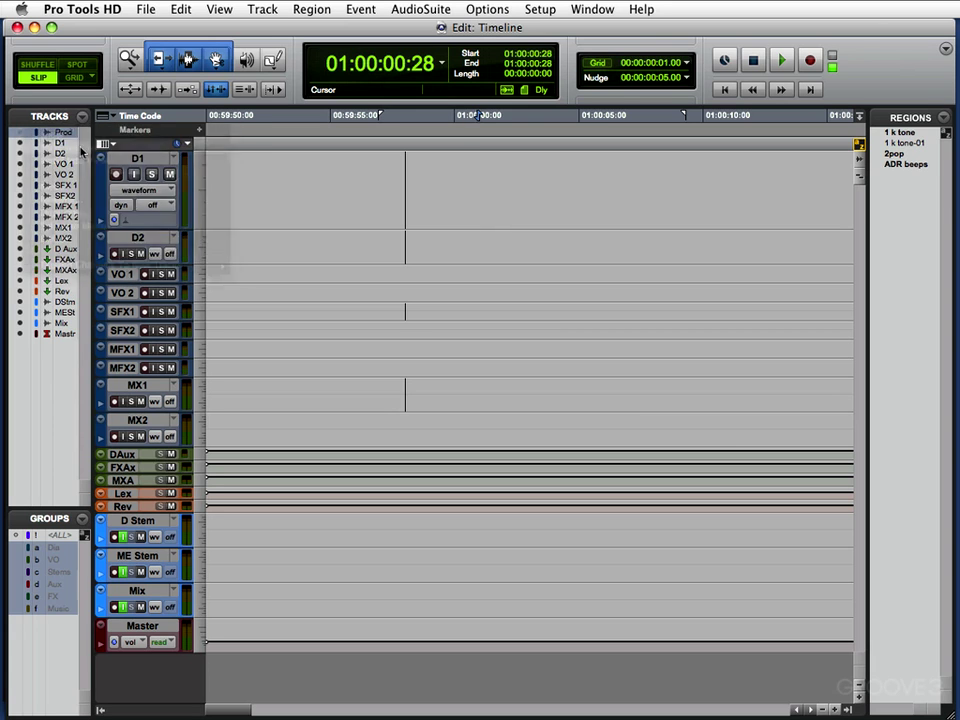
right_click(21, 136)
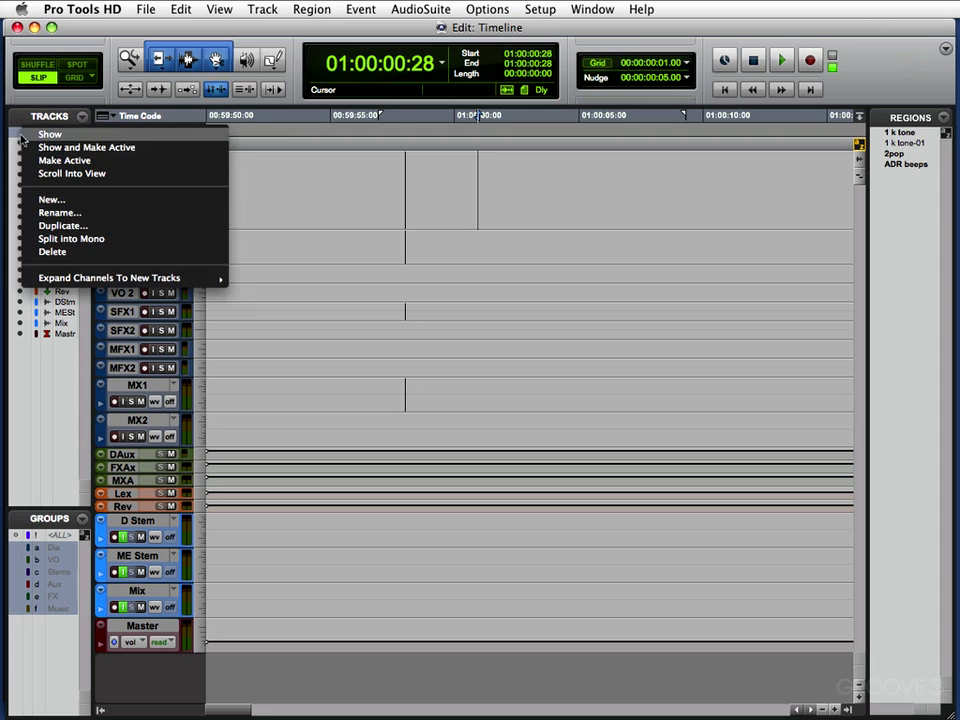
click(64, 160)
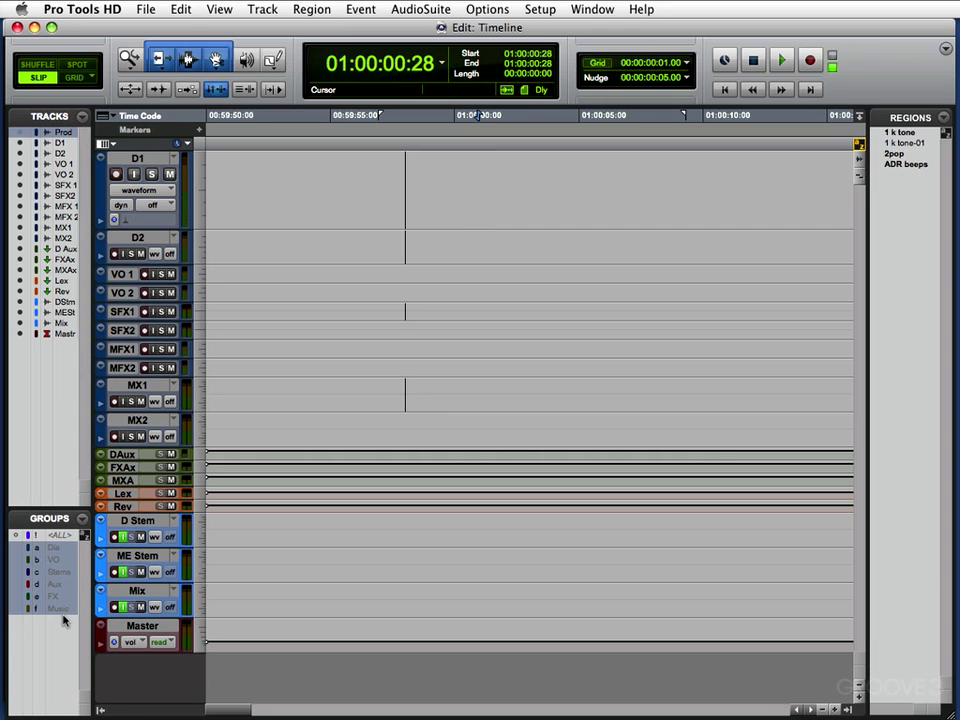
Step: Uncheck Suspend All Groups, toggle the VO group off and on, and select a range on D1/D2
click(82, 518)
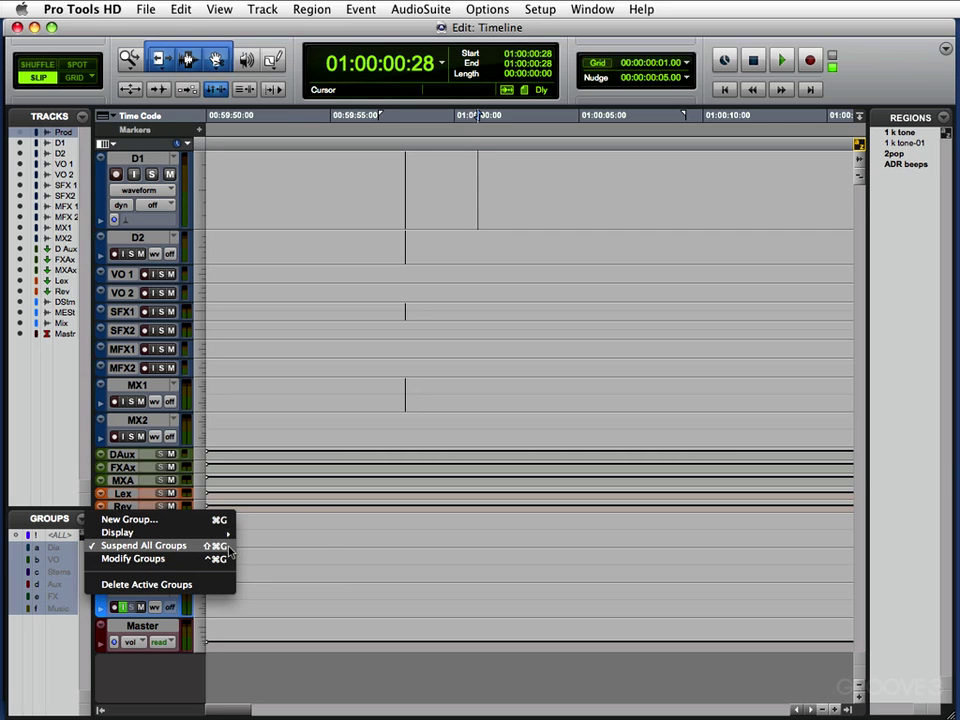
click(264, 540)
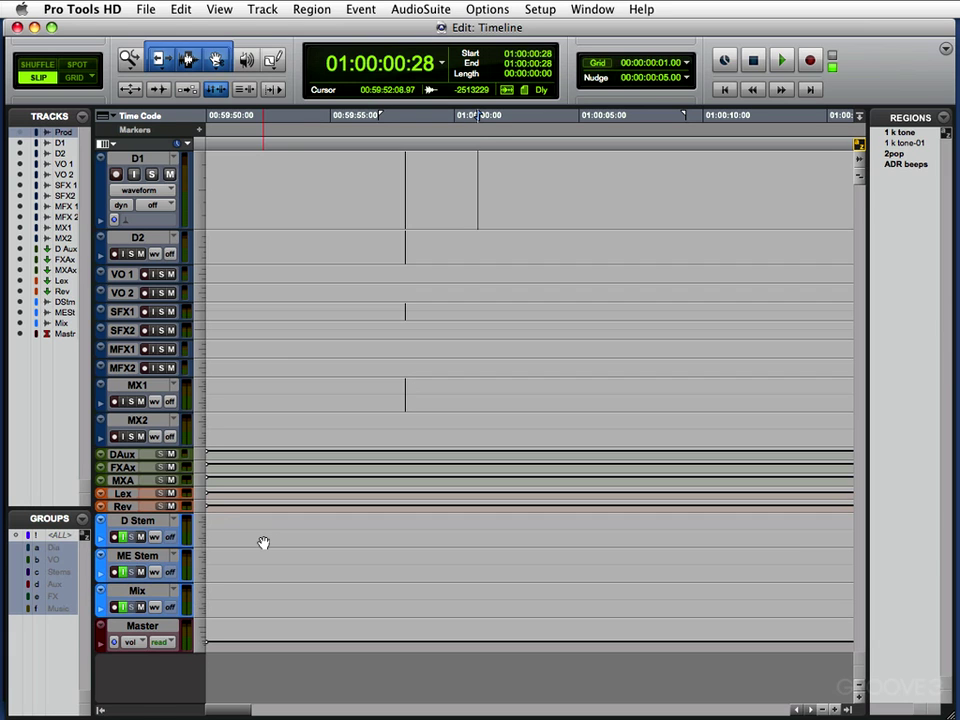
click(55, 562)
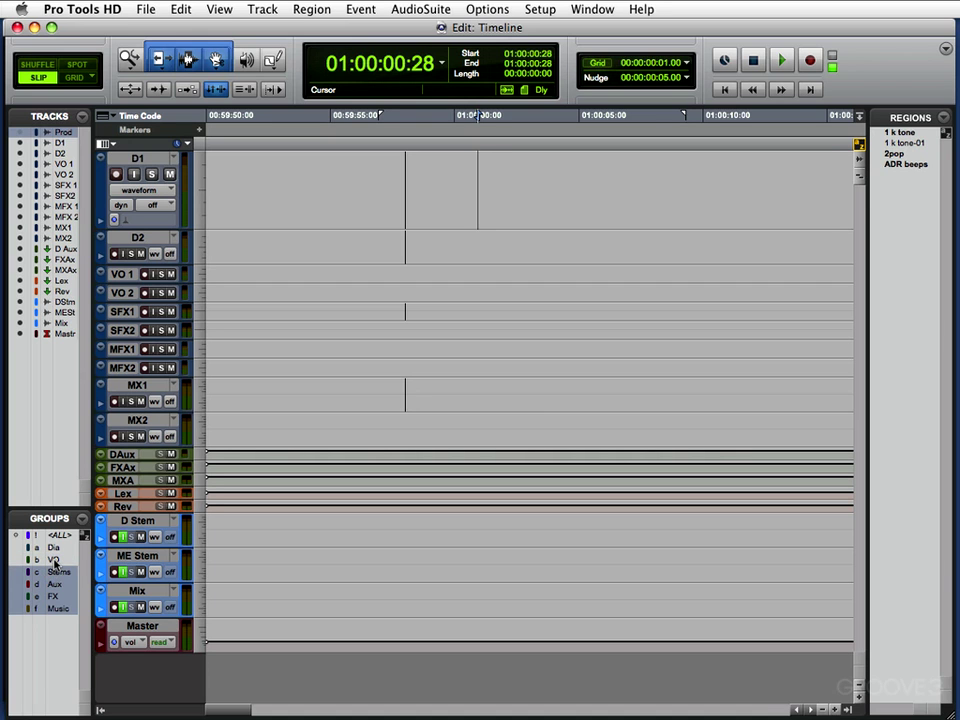
click(55, 559)
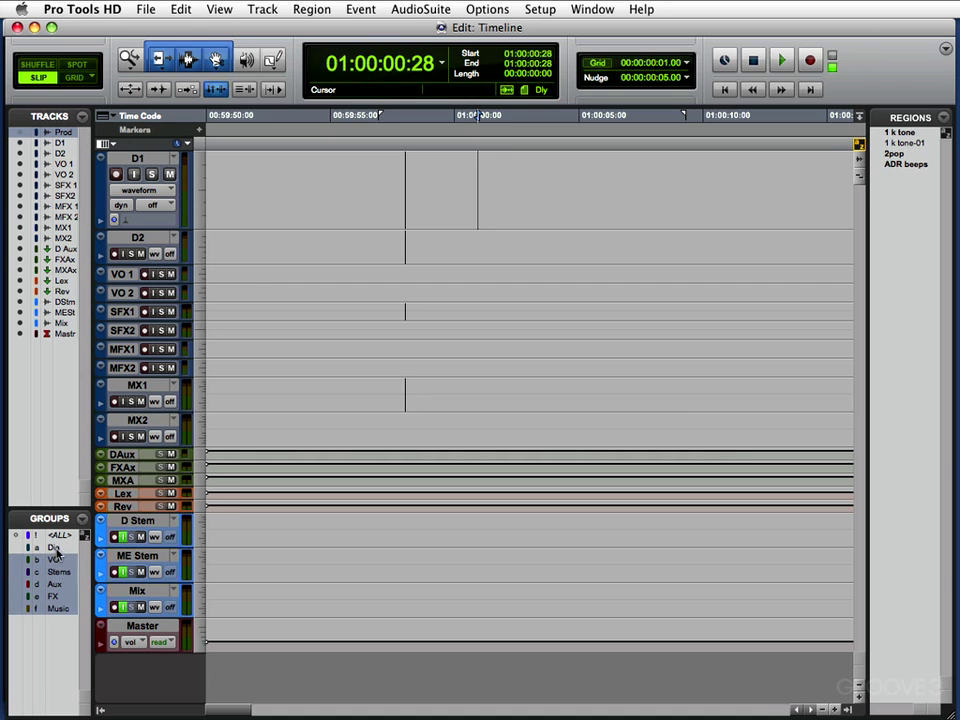
click(55, 548)
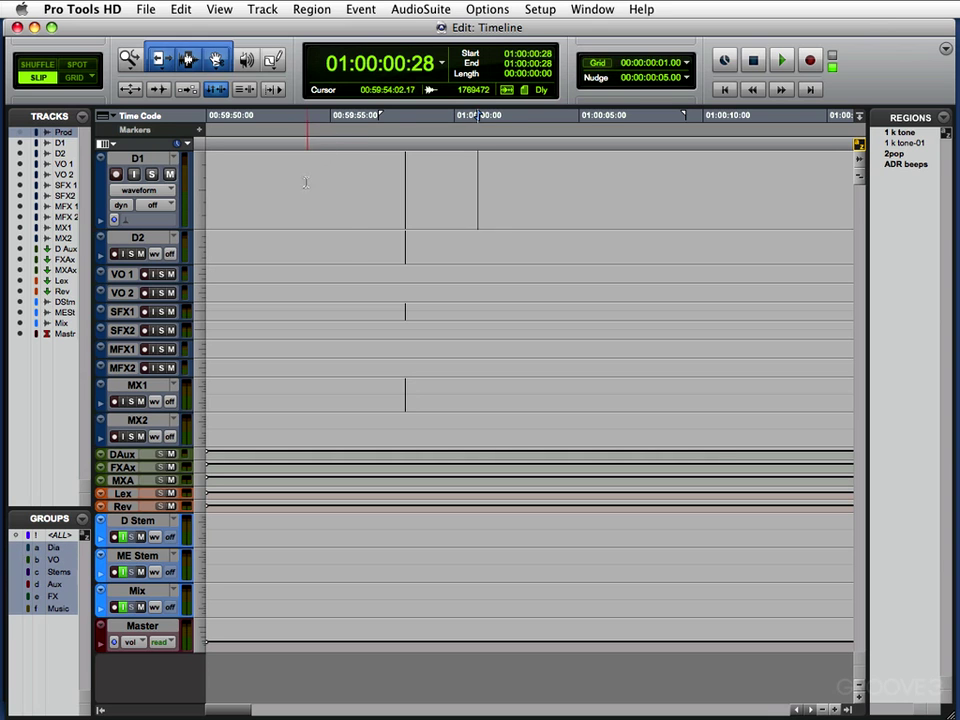
mouse_move(306, 182)
mouse_down()
mouse_move(328, 190)
mouse_move(360, 178)
mouse_move(321, 185)
mouse_up()
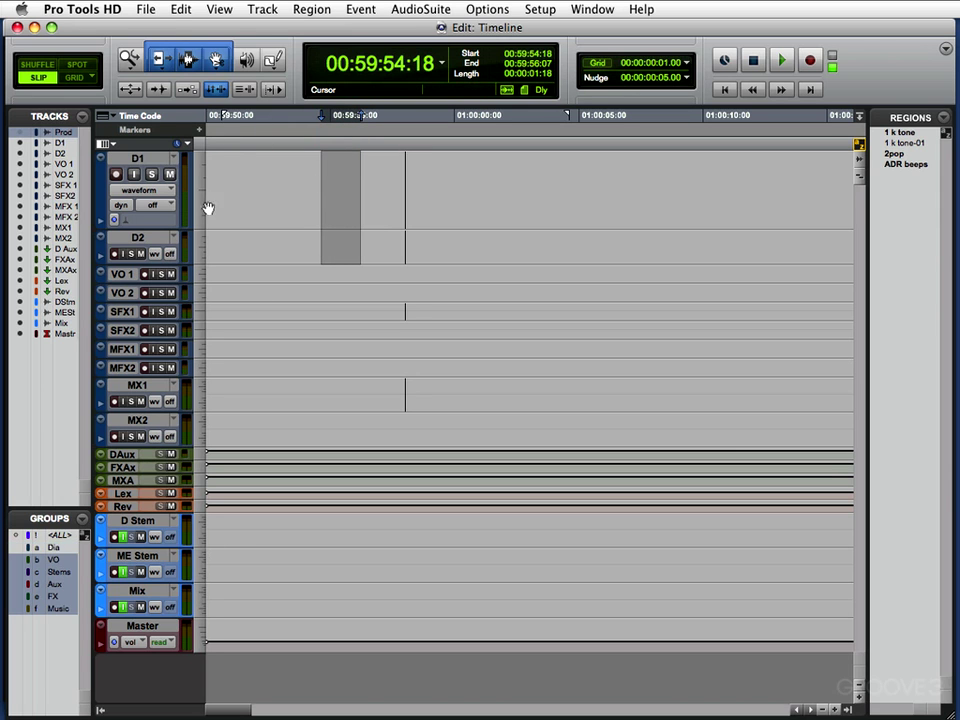
Step: Drag short time ranges on D1, D2, and across VO 1 and VO 2 (00:59:53:29–00:59:54:22)
drag(258, 178, 290, 180)
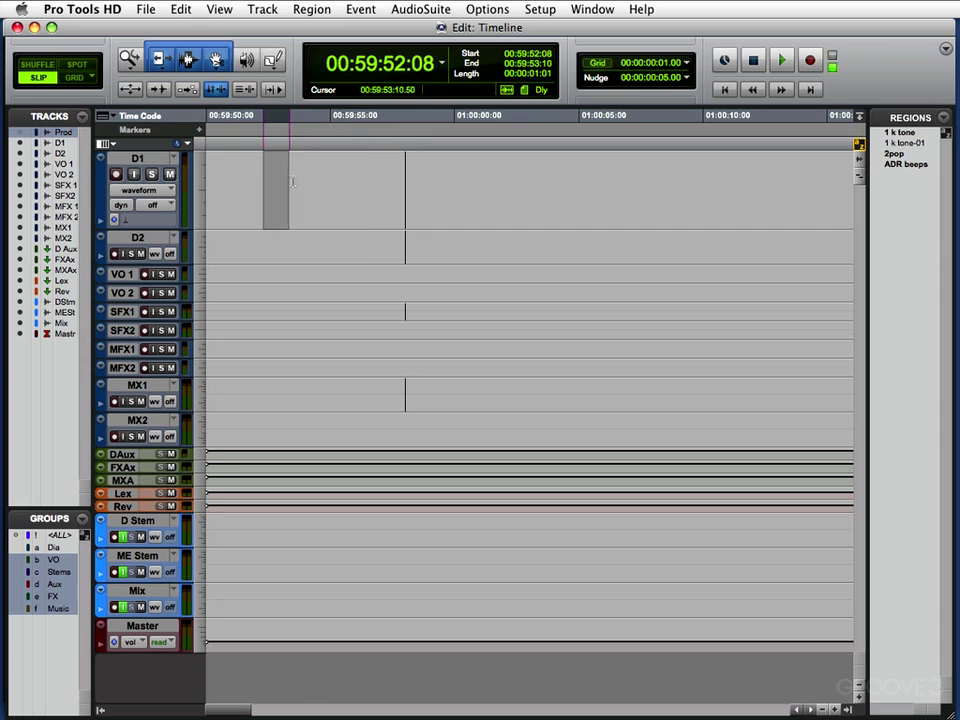
drag(259, 233, 278, 240)
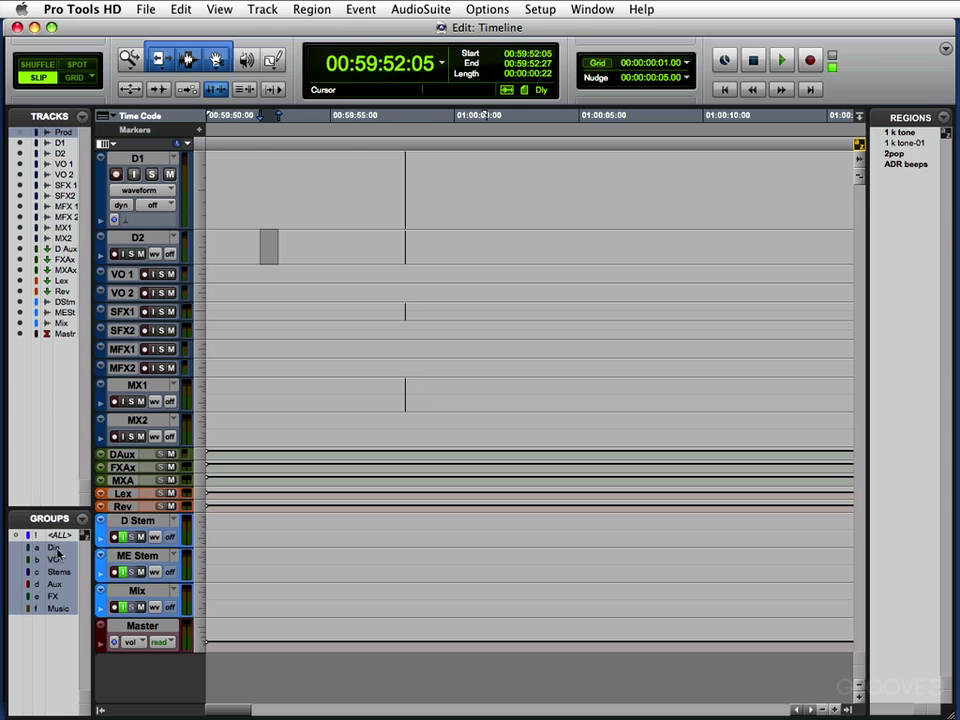
drag(349, 183, 378, 185)
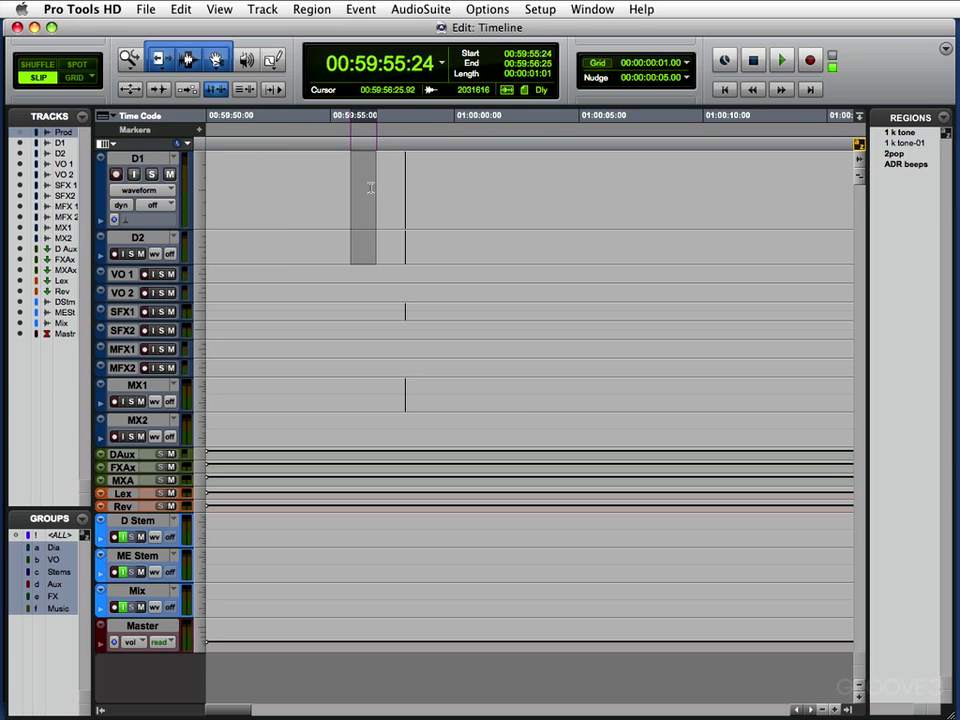
drag(305, 269, 325, 274)
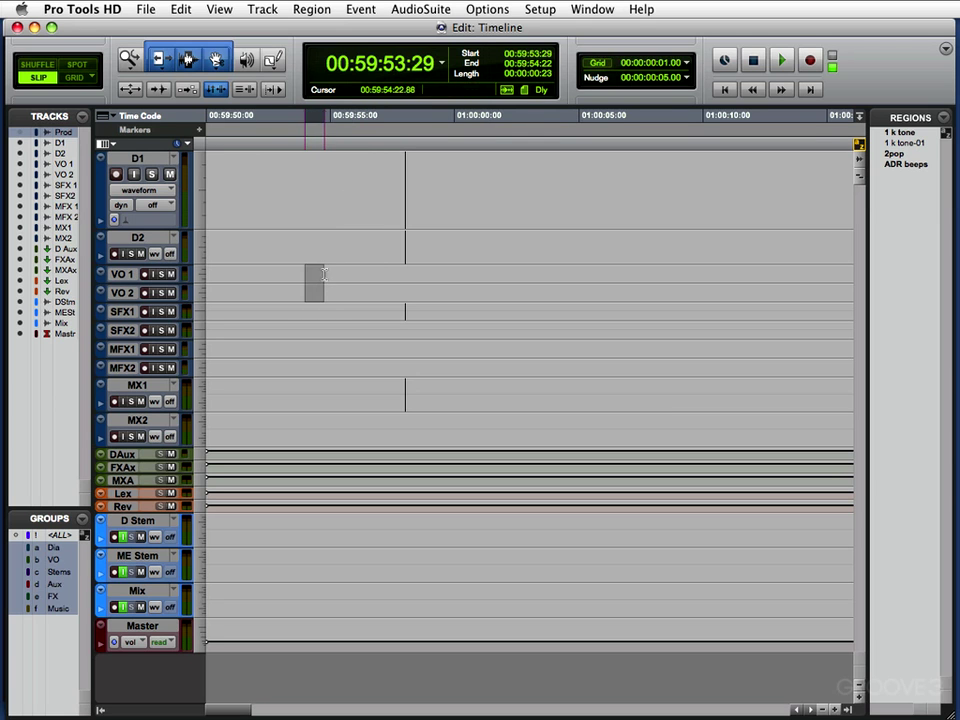
Step: Select the Stems, VO, Dia and Aux groups' tracks in turn
click(21, 575)
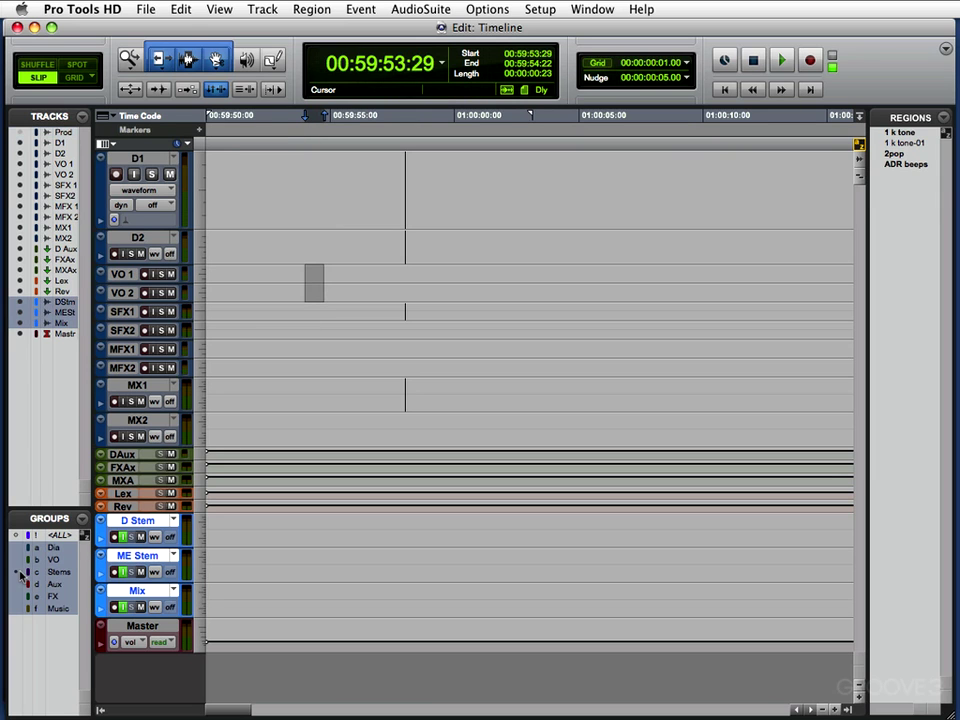
click(21, 559)
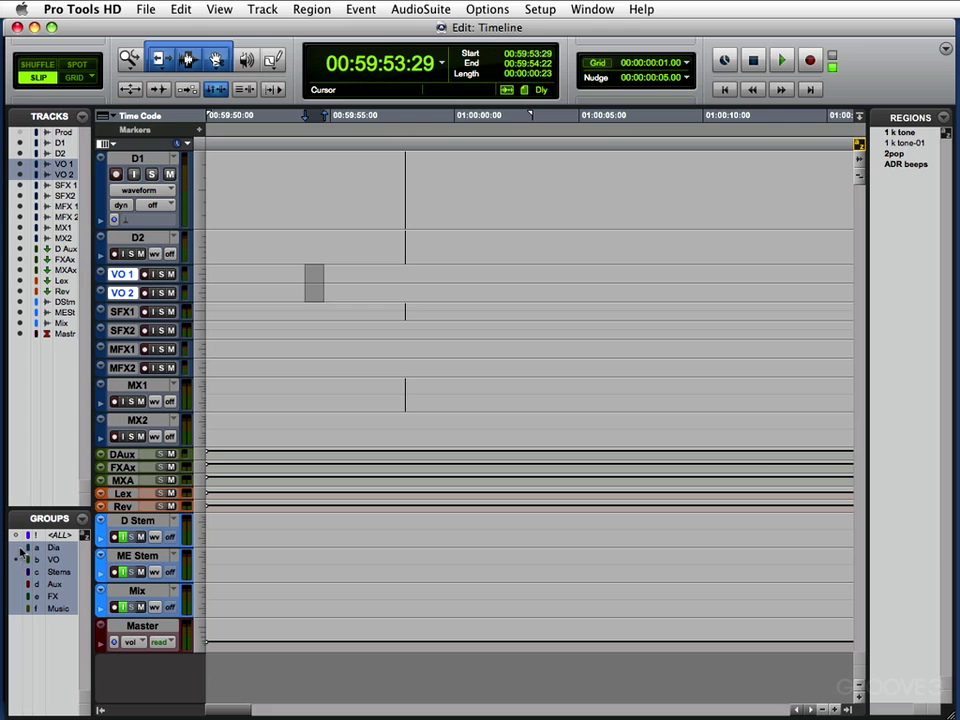
click(19, 548)
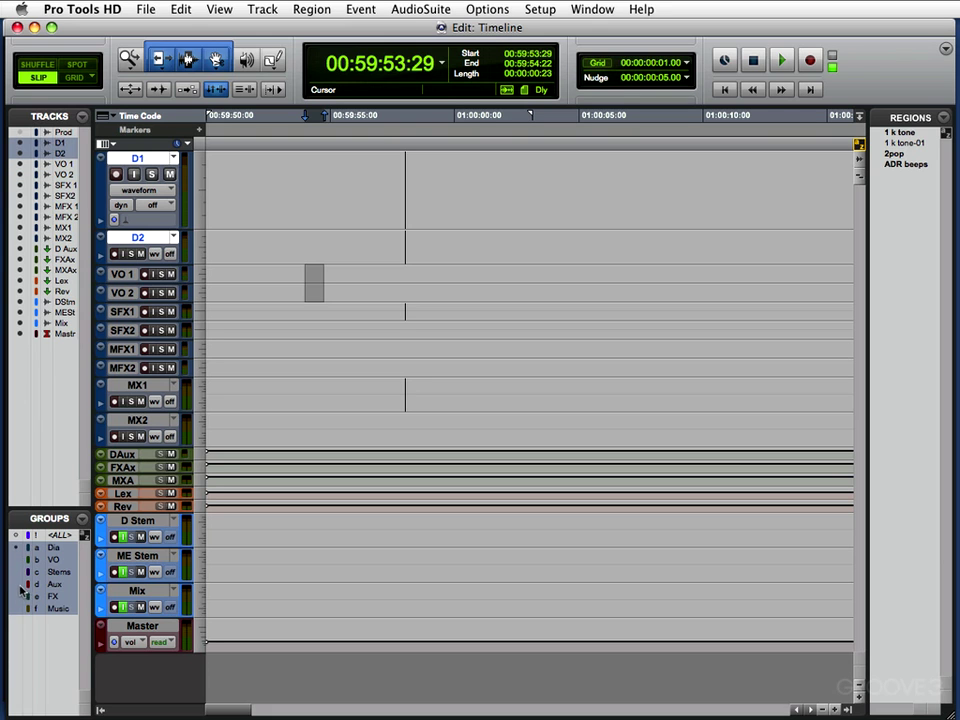
click(20, 584)
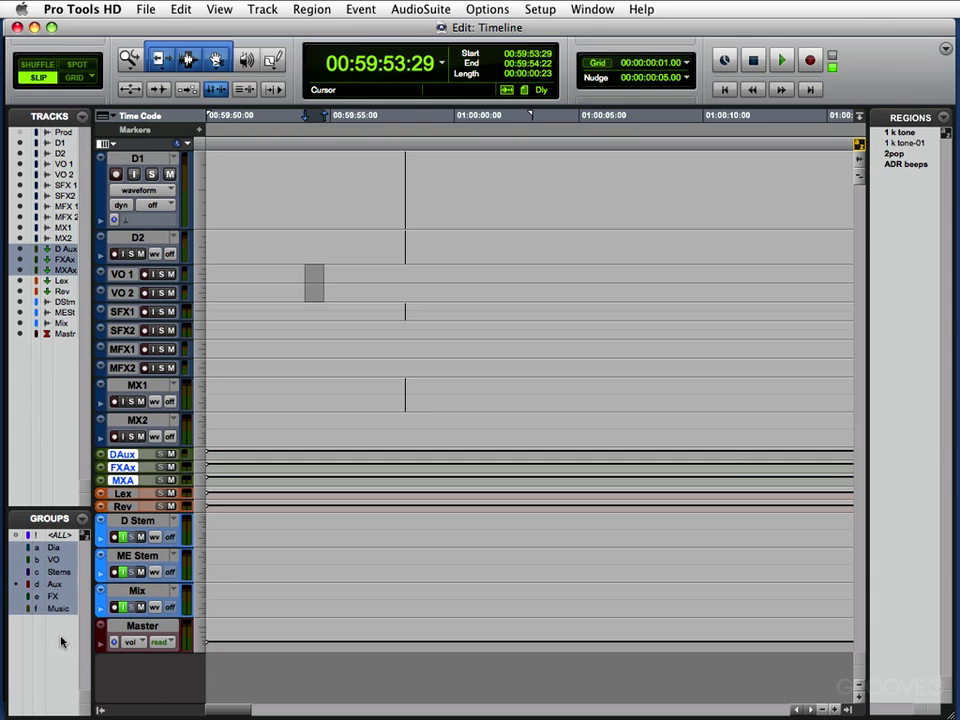
double_click(17, 548)
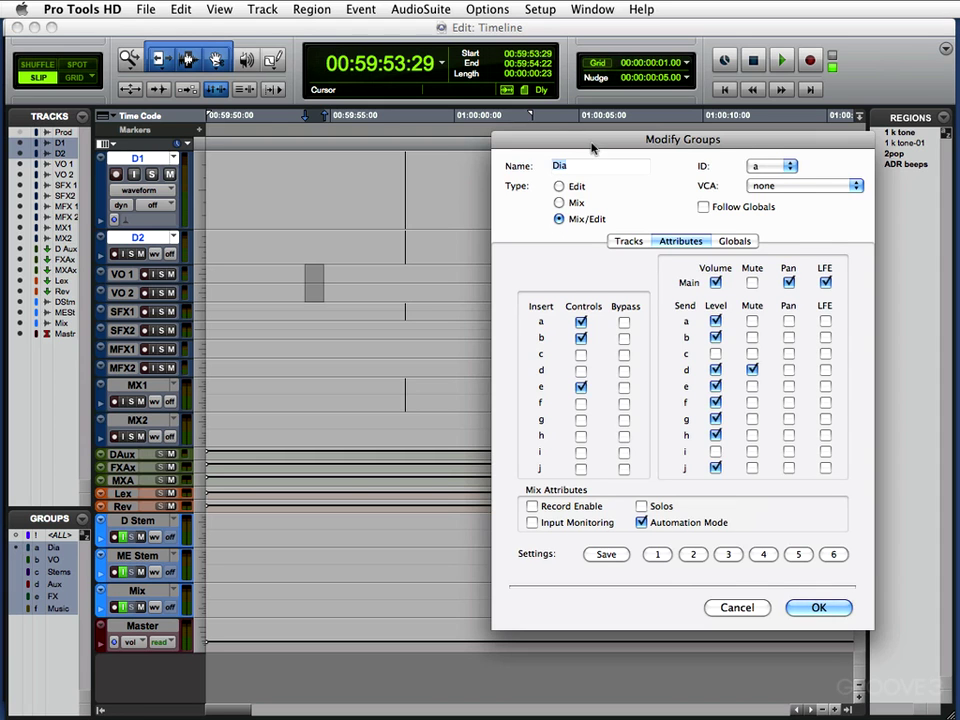
Step: Link solos in the Dia group, keeping only D1 and D2 after testing Add/Remove with SFX 1
drag(592, 148, 574, 130)
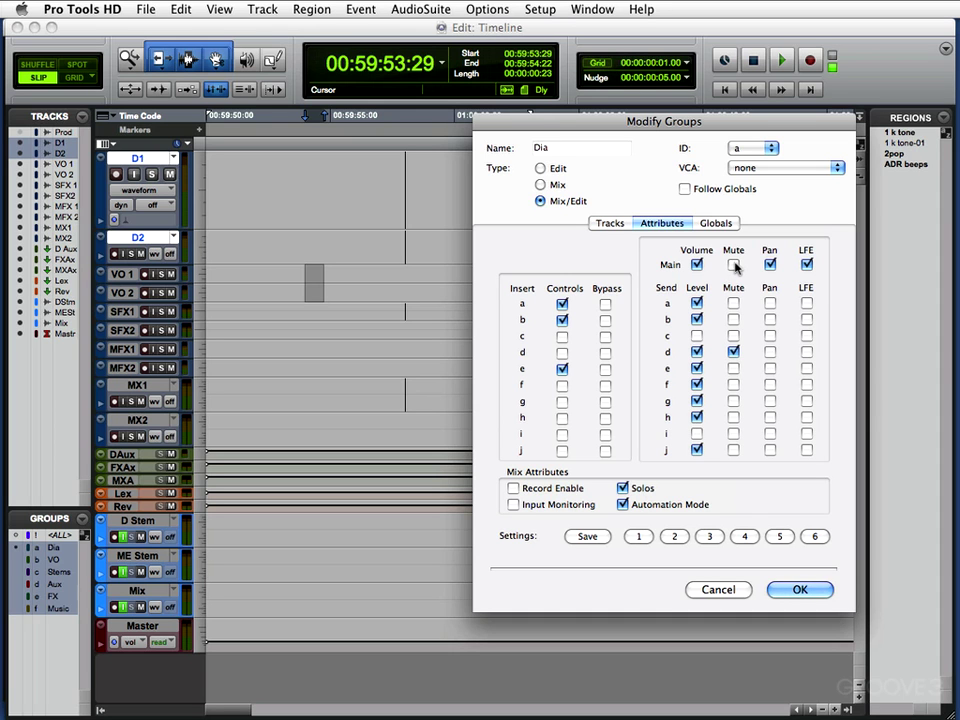
click(610, 223)
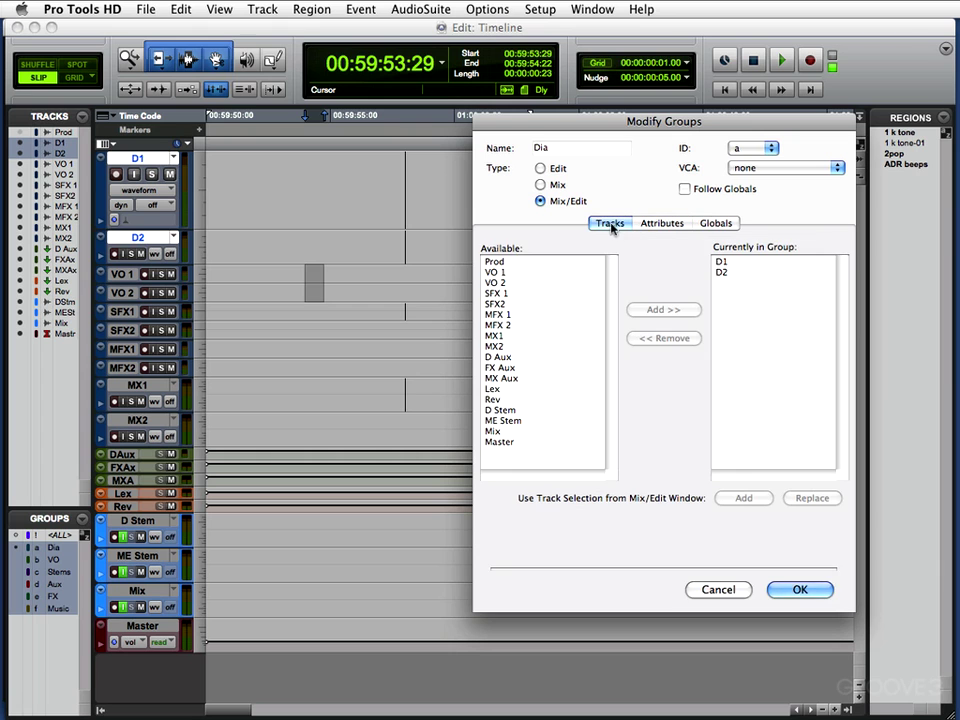
click(740, 264)
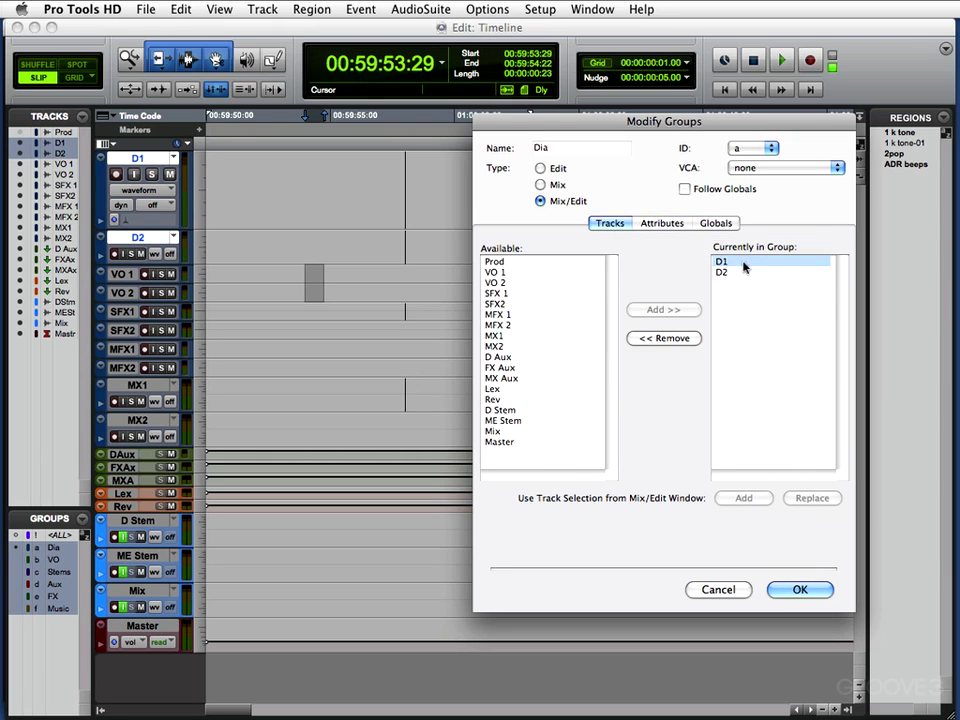
double_click(730, 264)
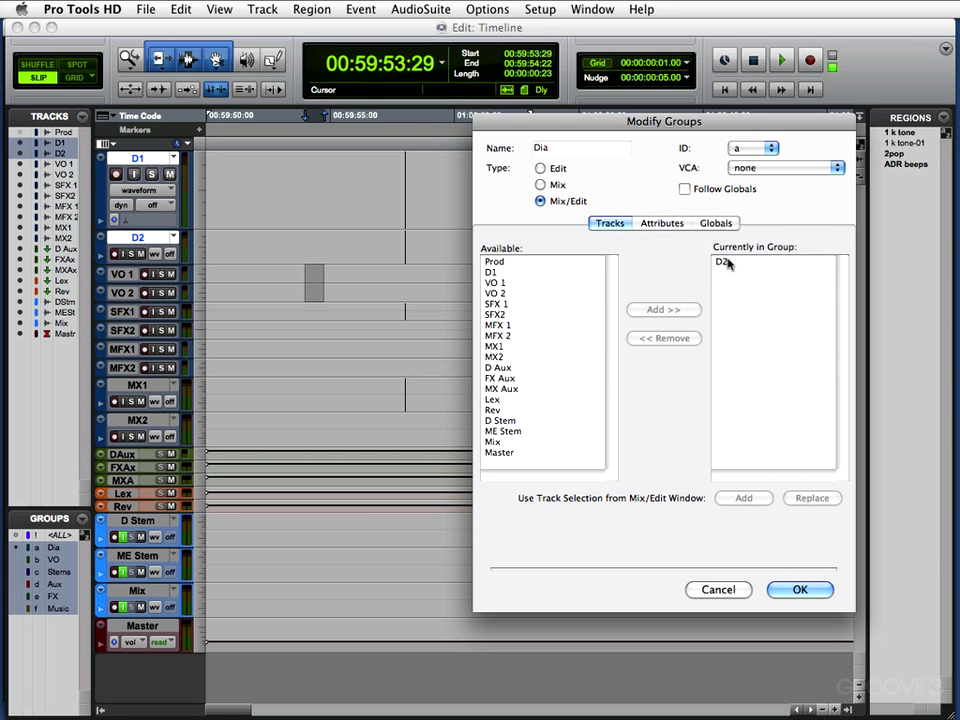
double_click(491, 272)
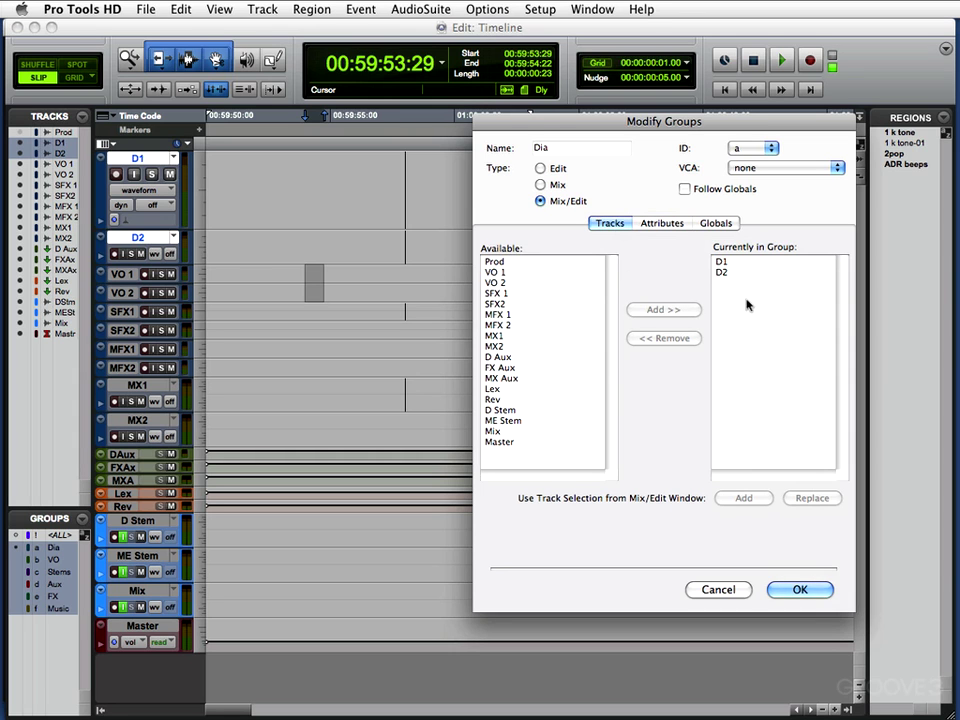
click(527, 293)
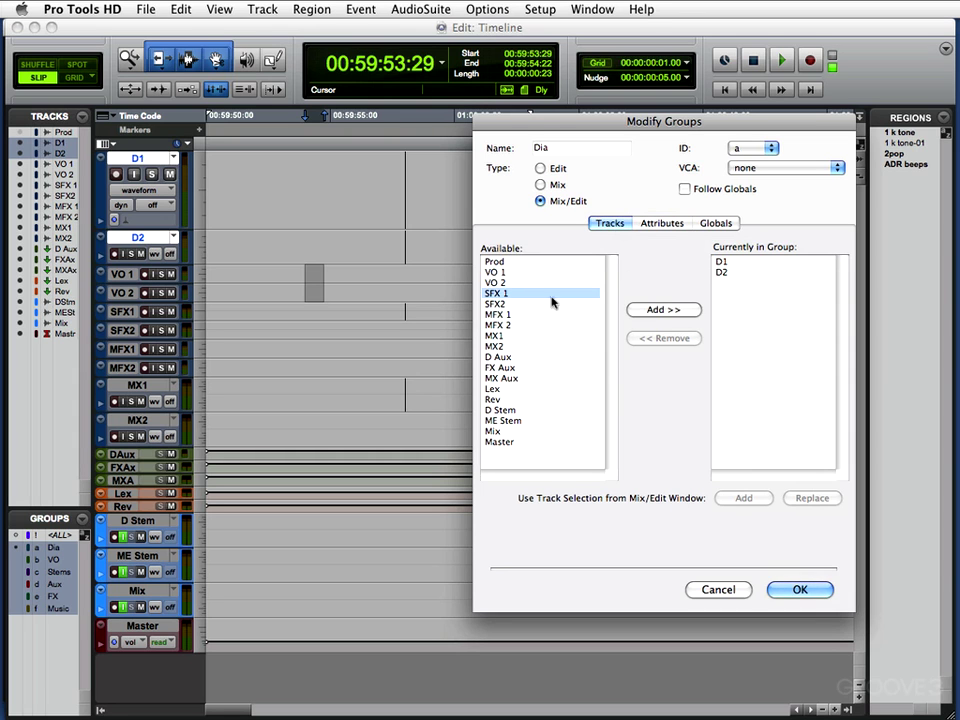
click(663, 310)
click(739, 283)
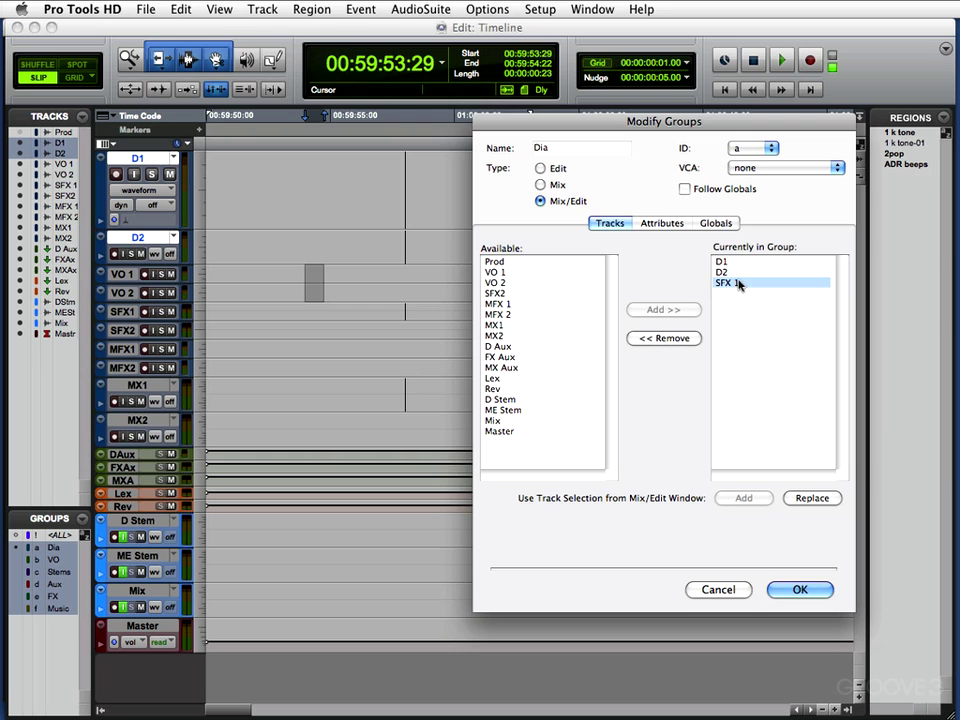
click(678, 338)
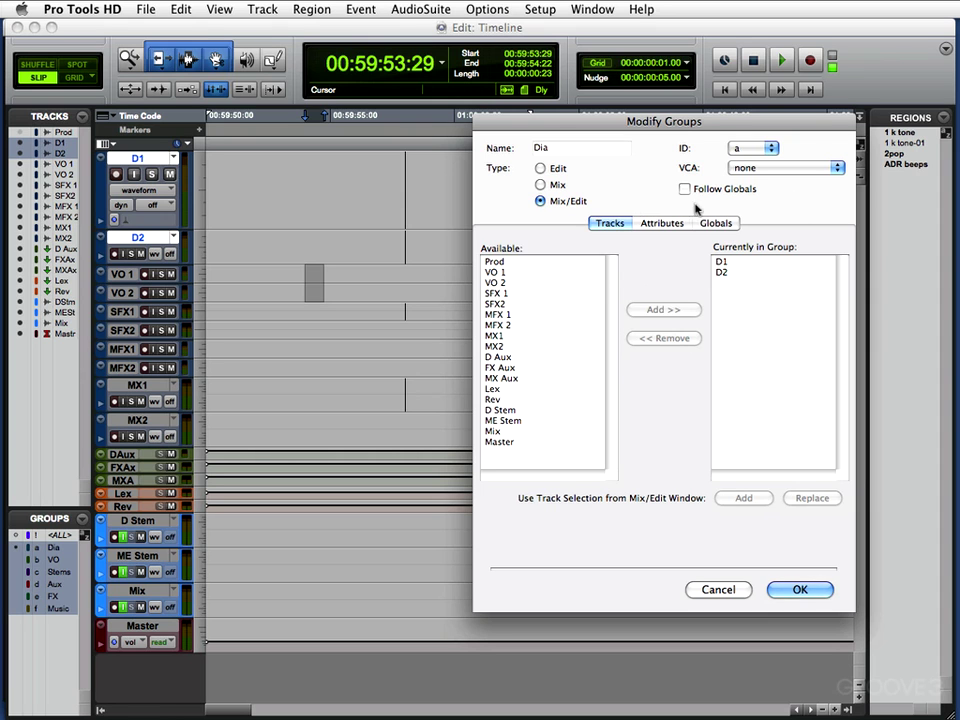
click(665, 223)
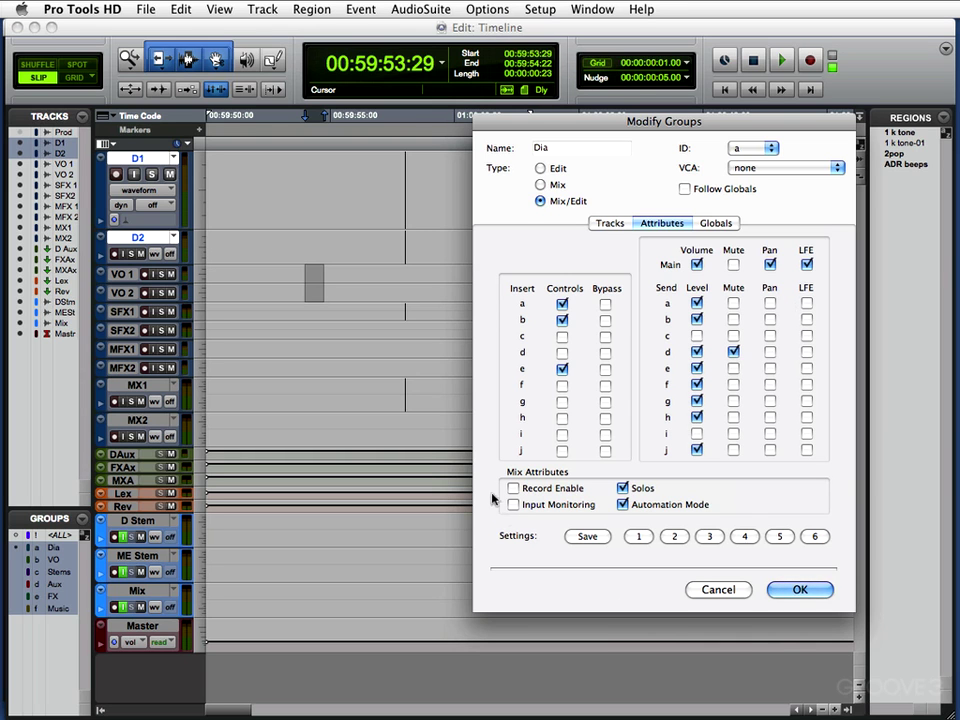
click(800, 590)
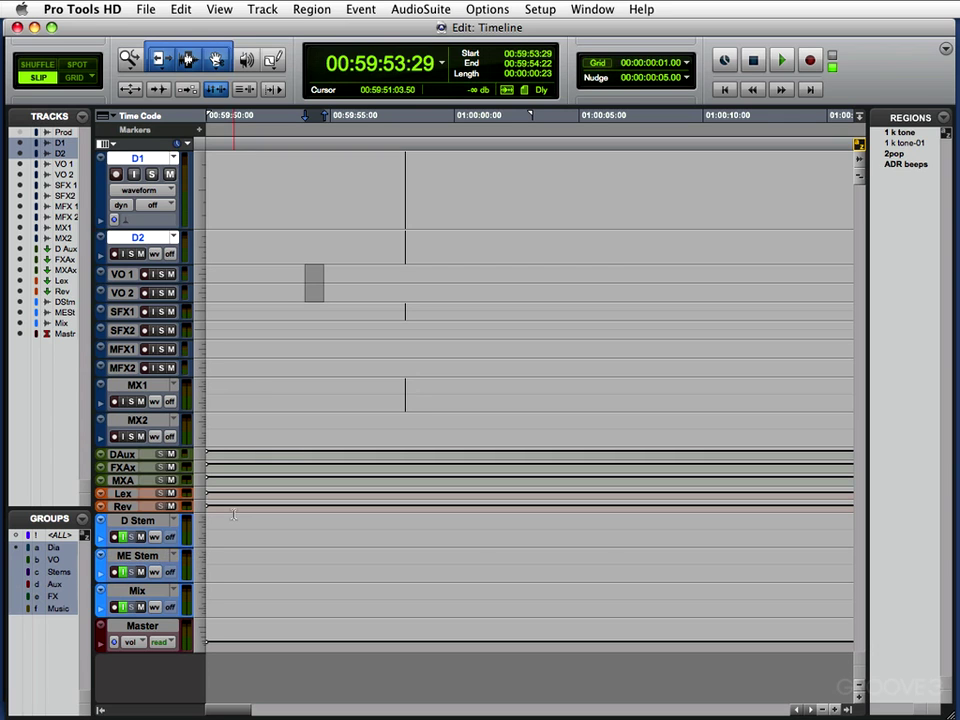
Step: Show the Dia, VO, FX, Stems and Aux groups' tracks in turn, then toggle <ALL> to show every track
ctrl+super+click(17, 549)
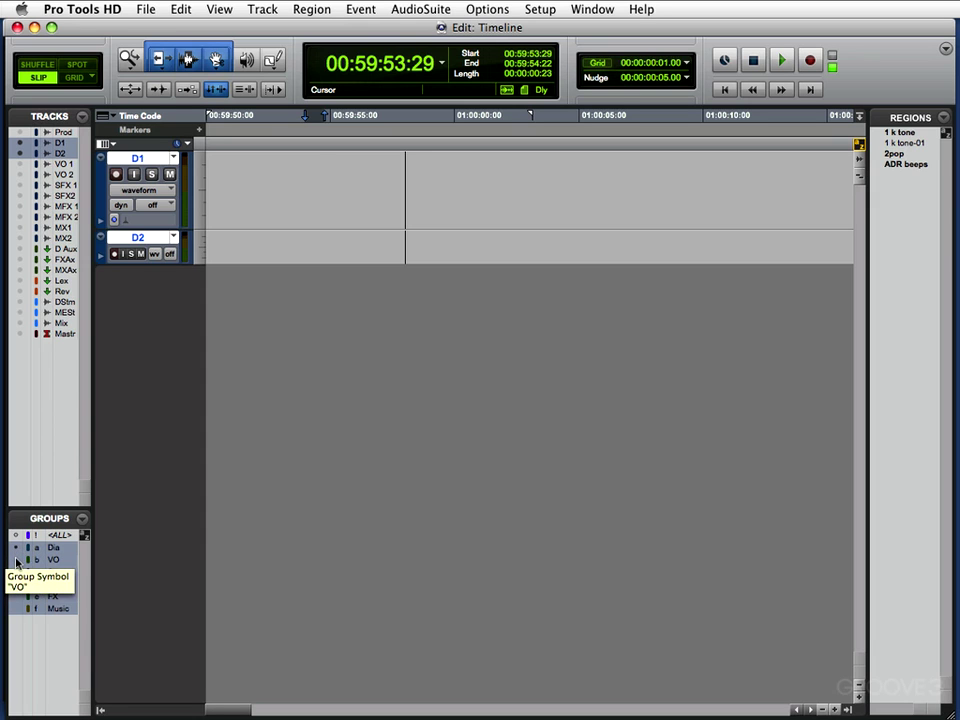
click(17, 562)
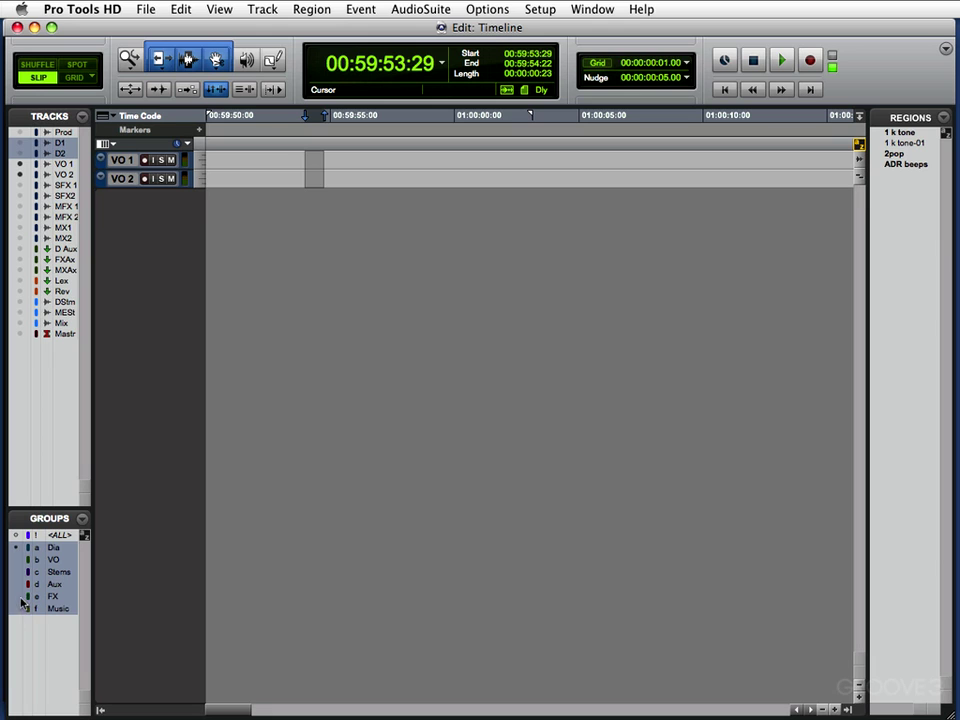
click(18, 600)
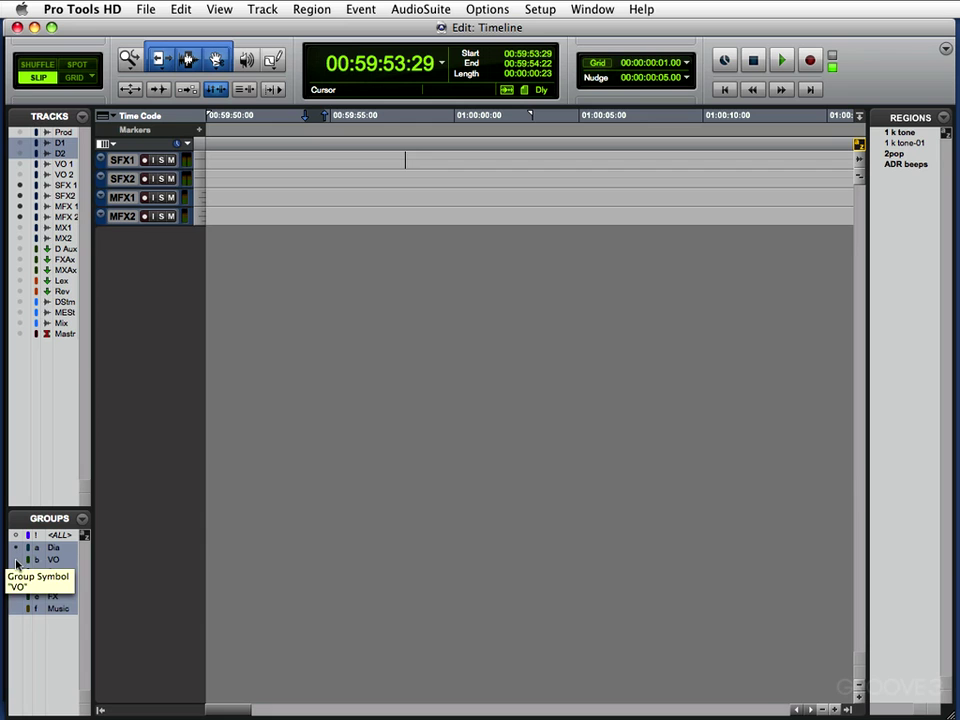
click(17, 561)
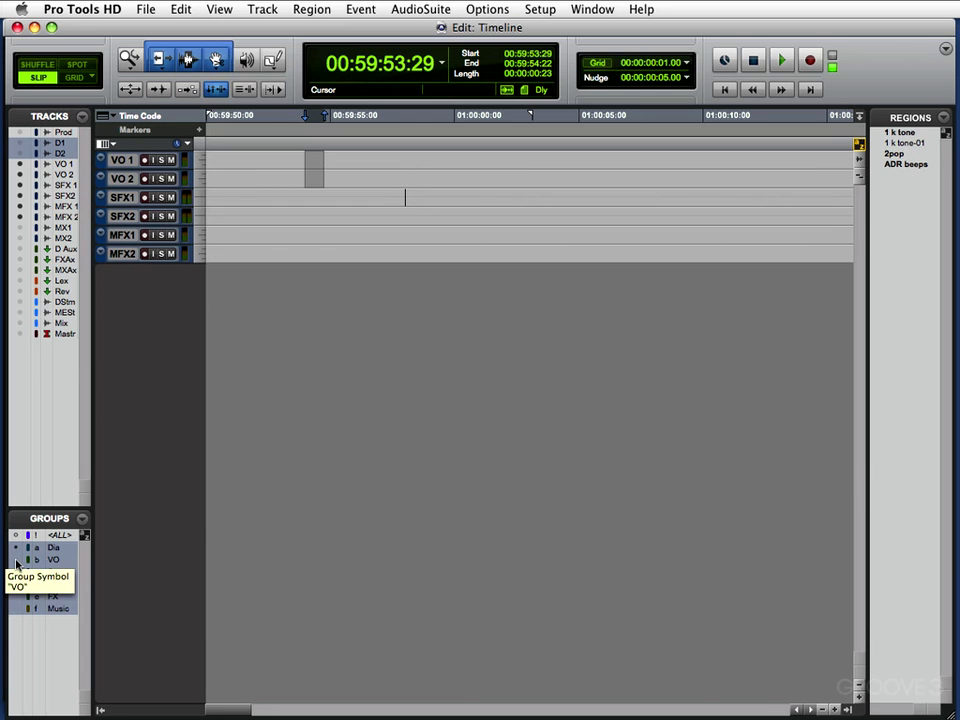
click(19, 573)
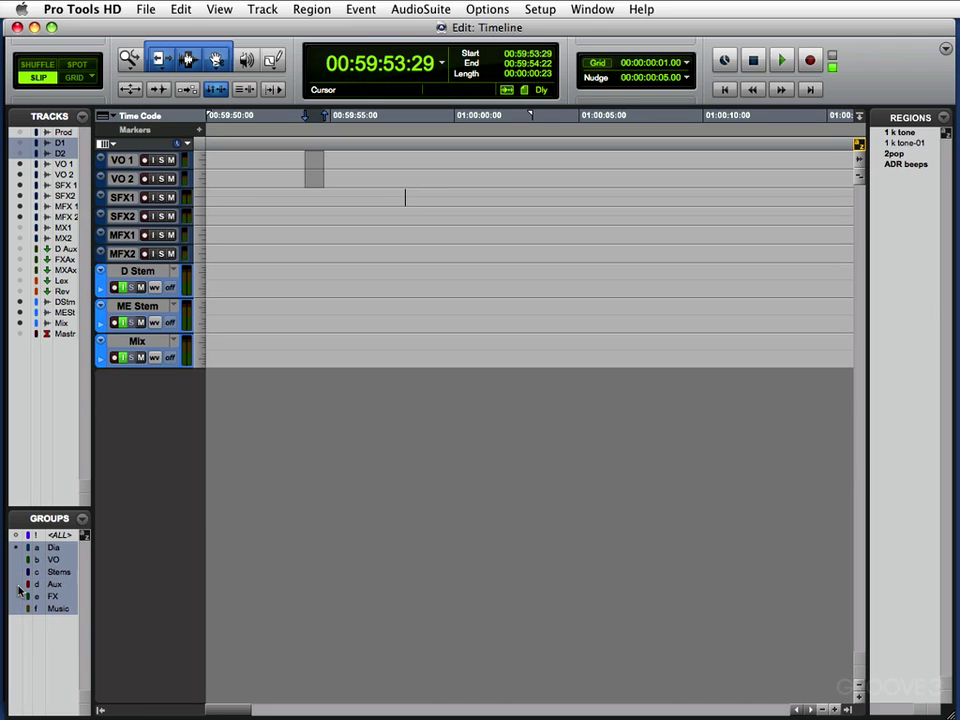
click(19, 590)
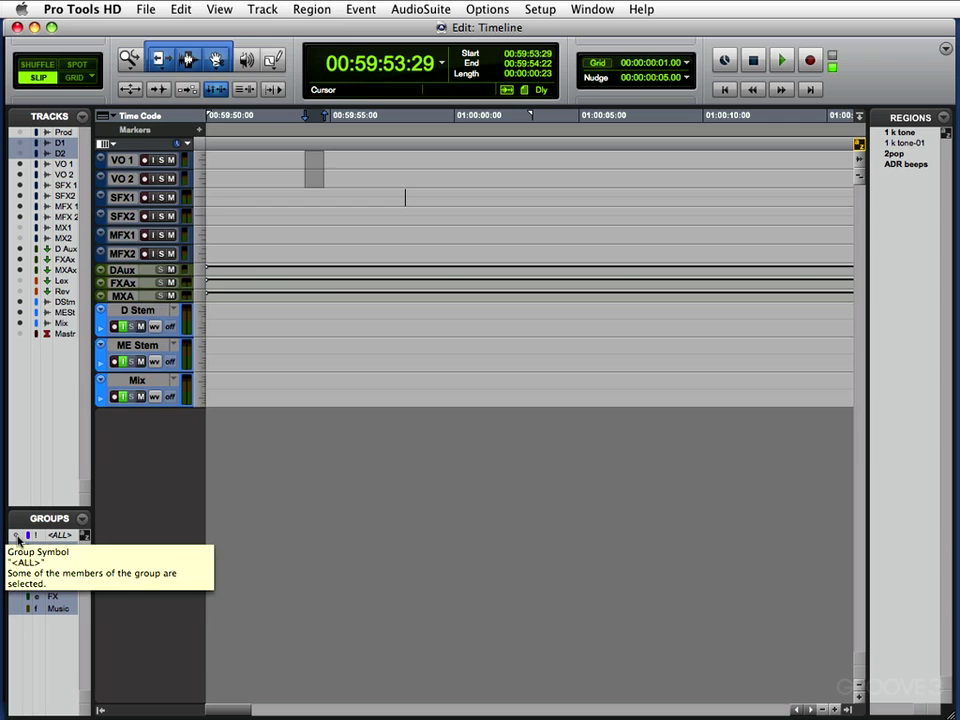
click(17, 540)
click(17, 540)
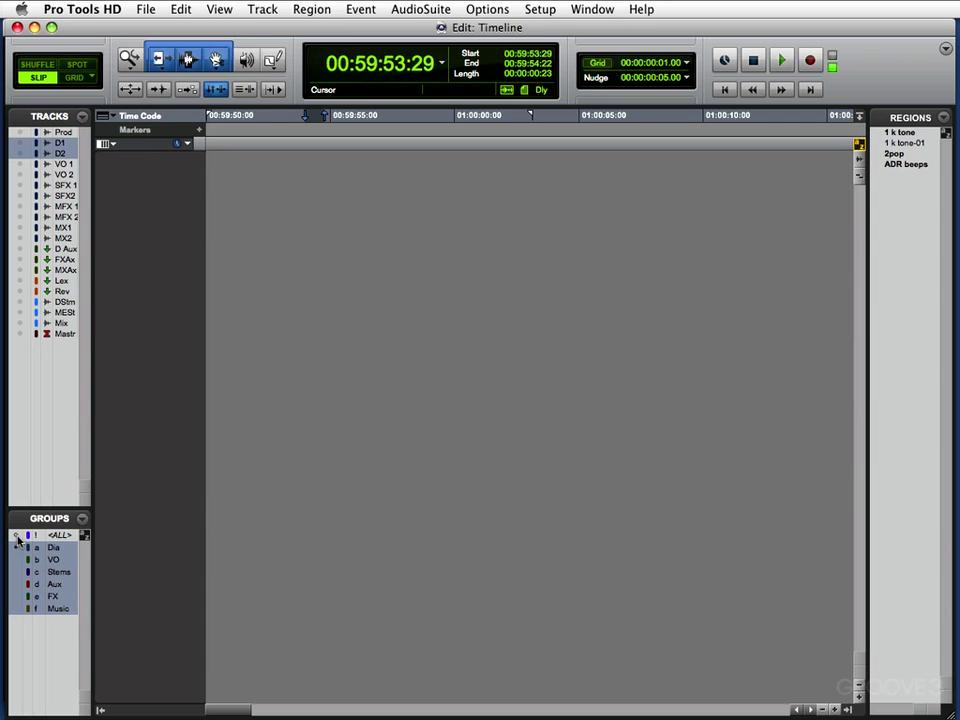
click(17, 540)
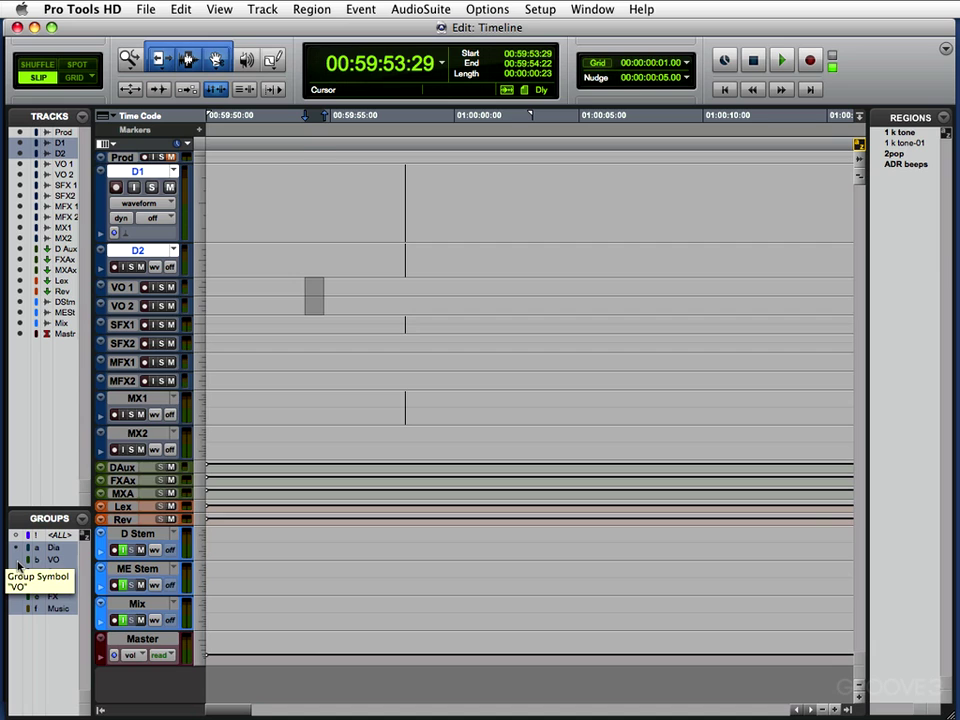
Step: Show only VO 1 and VO 2 at large track height and test muting VO 1
click(18, 561)
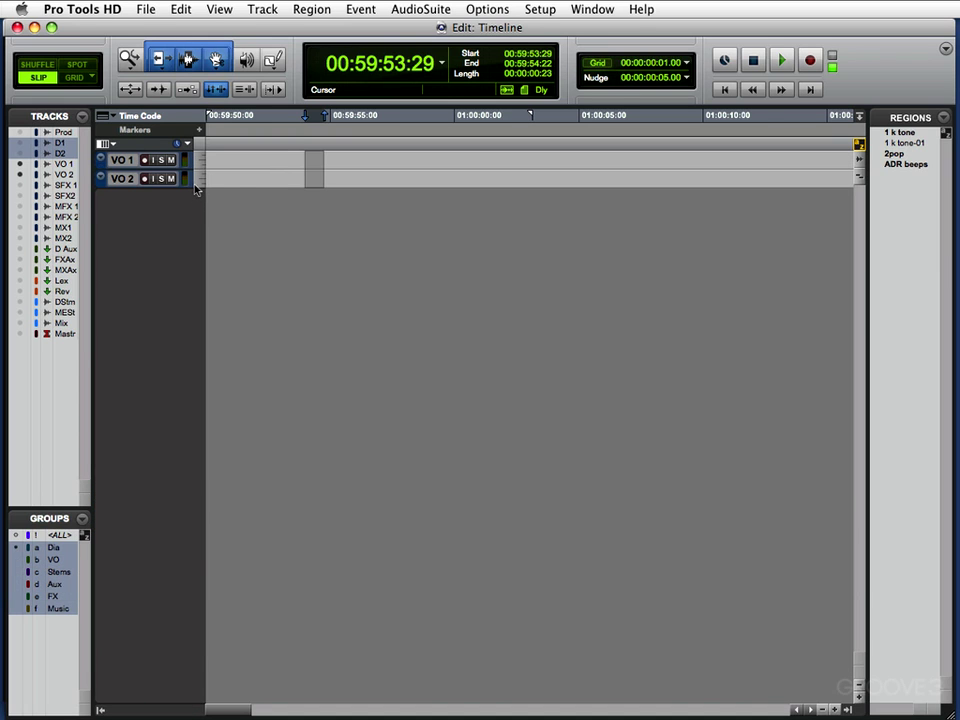
click(196, 181)
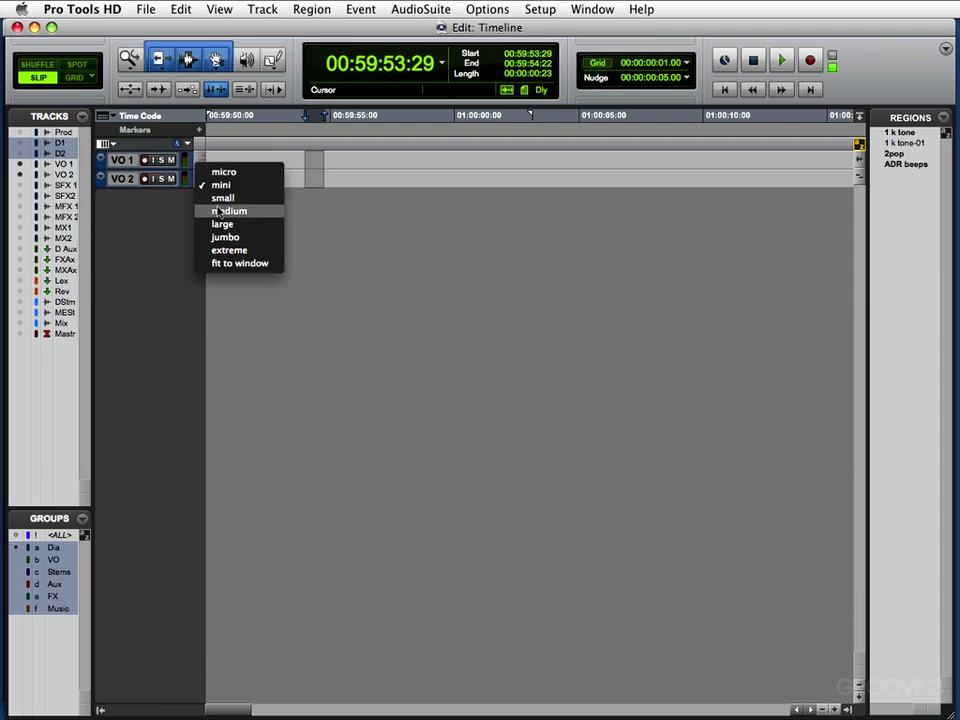
click(216, 209)
click(201, 197)
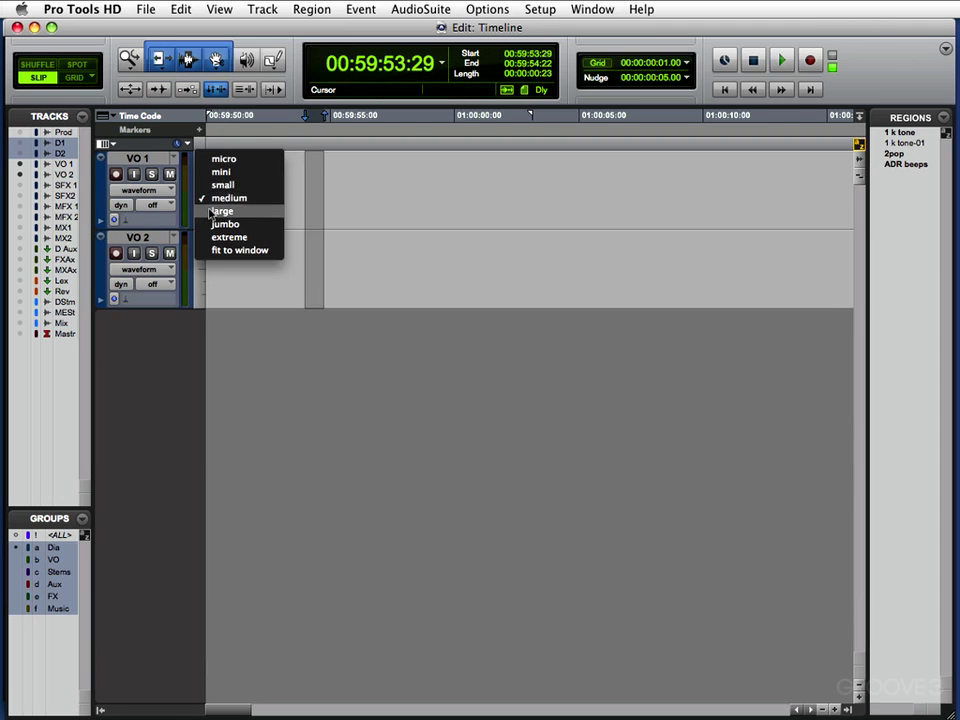
click(215, 210)
click(173, 176)
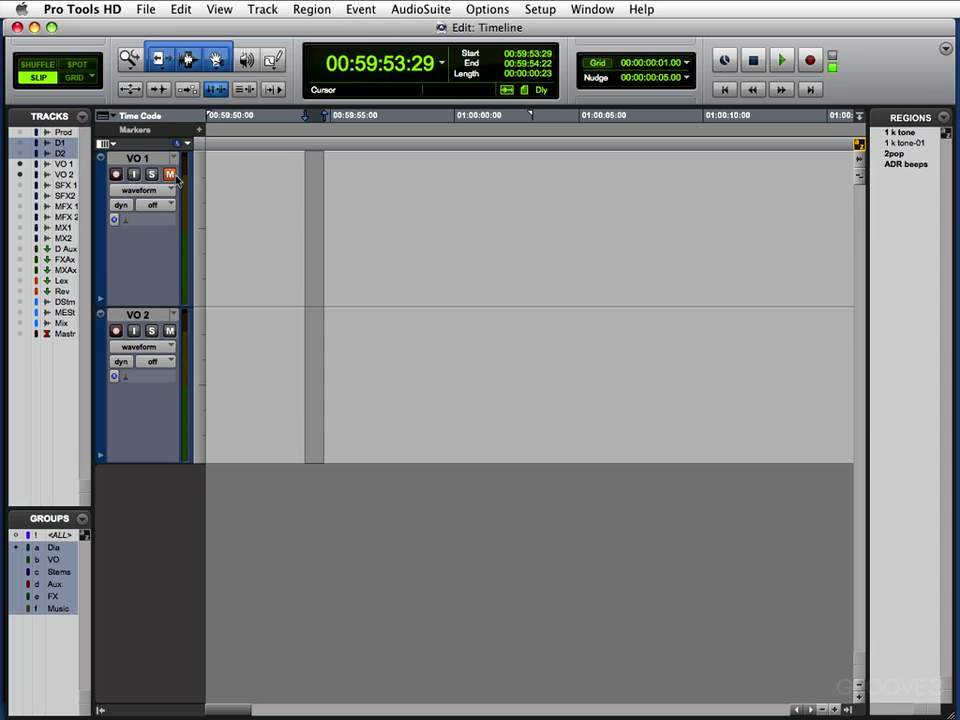
click(171, 175)
Step: Link Main Mute in the VO group, then test muting and soloing the VO tracks
click(18, 560)
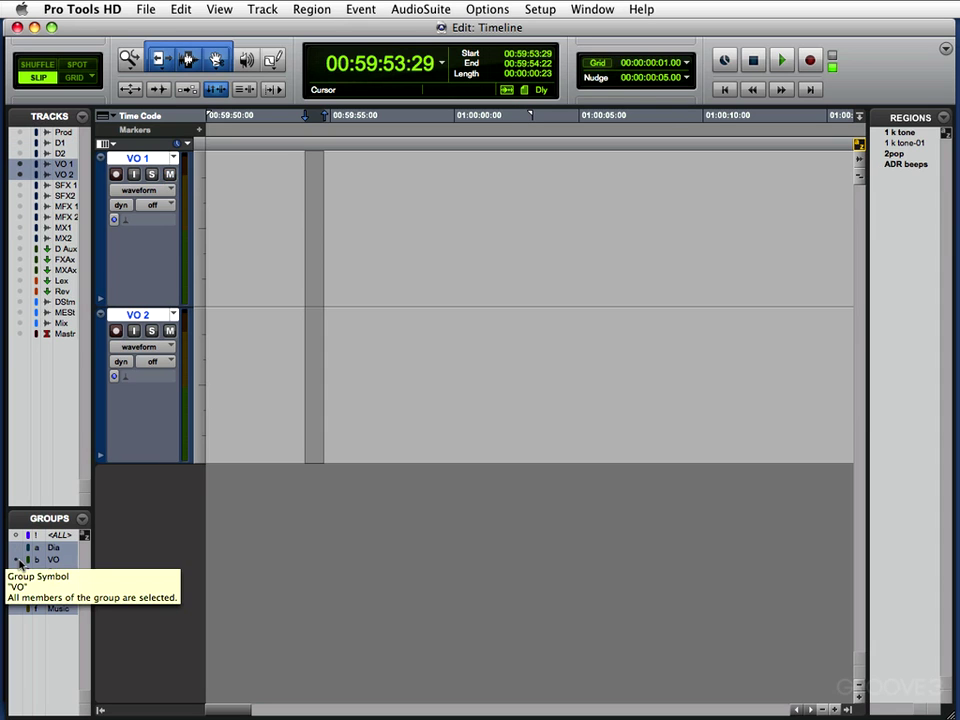
double_click(15, 562)
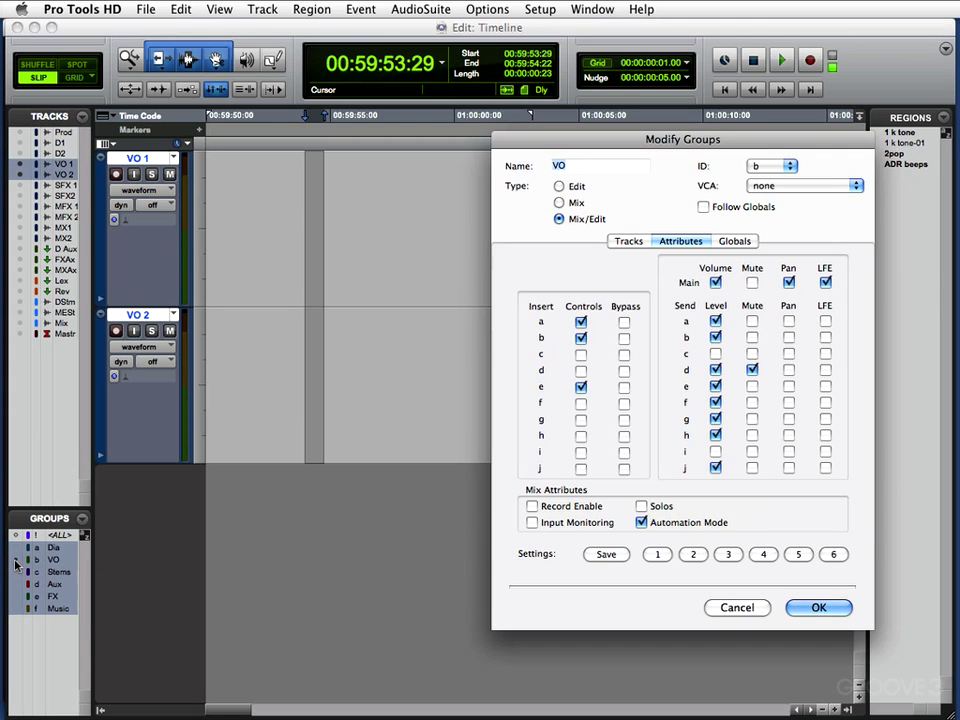
click(752, 282)
click(828, 608)
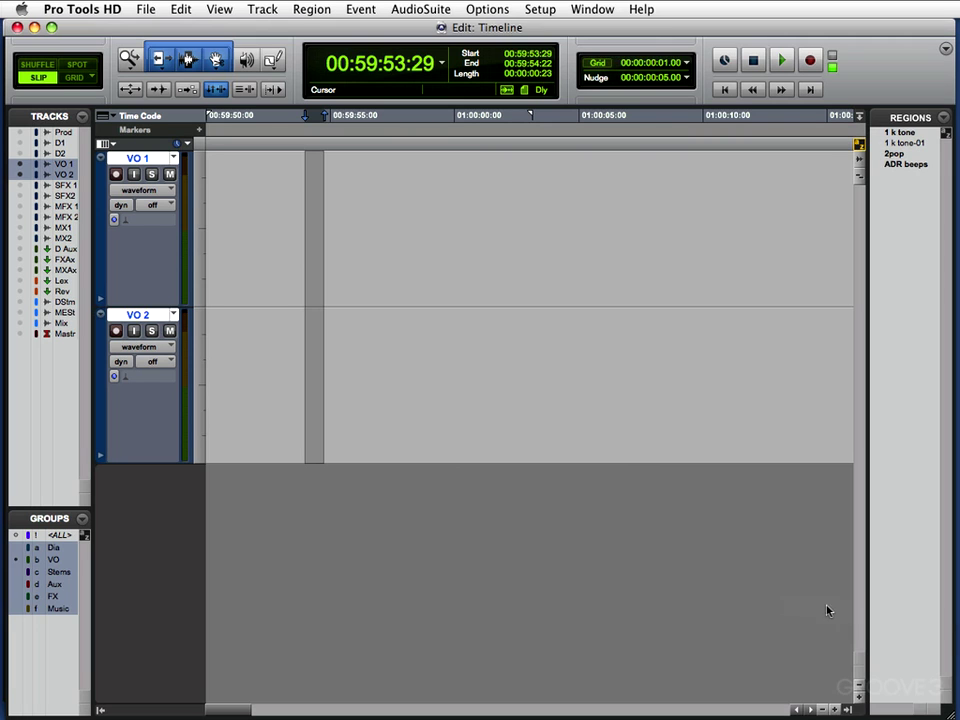
click(169, 175)
click(169, 175)
click(153, 175)
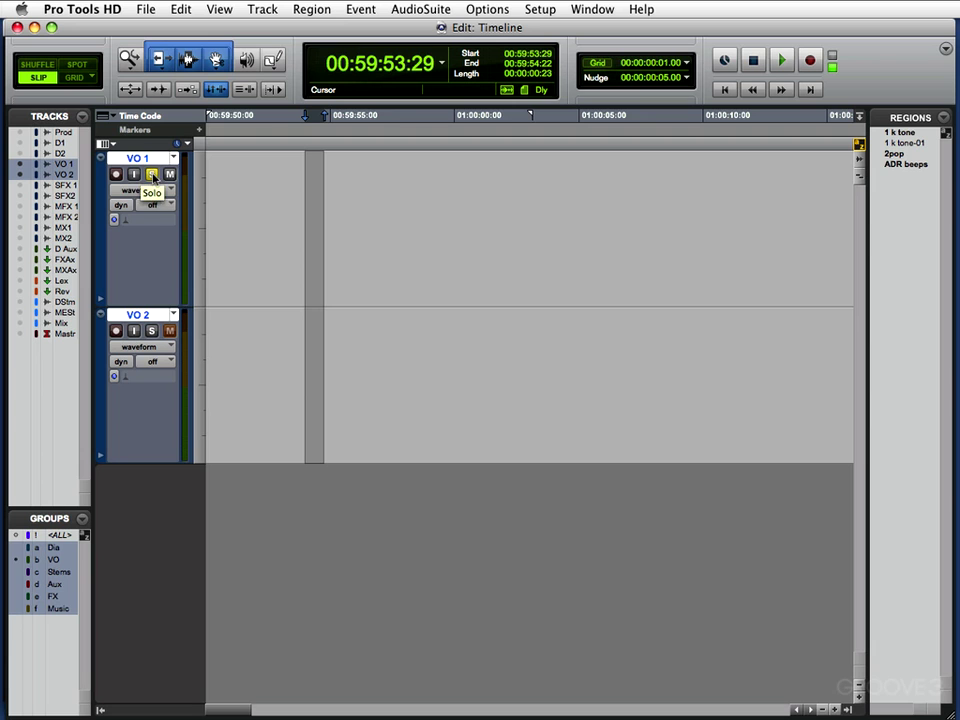
click(153, 175)
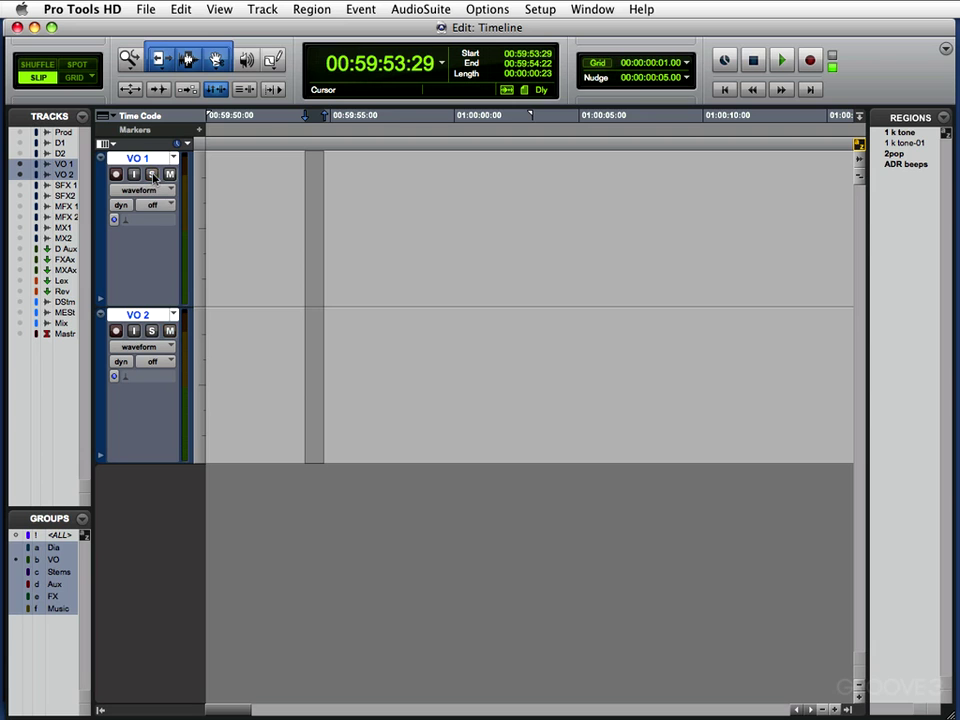
Step: Add Solos to the VO group, test group mute, and set automation to read, then off
double_click(15, 562)
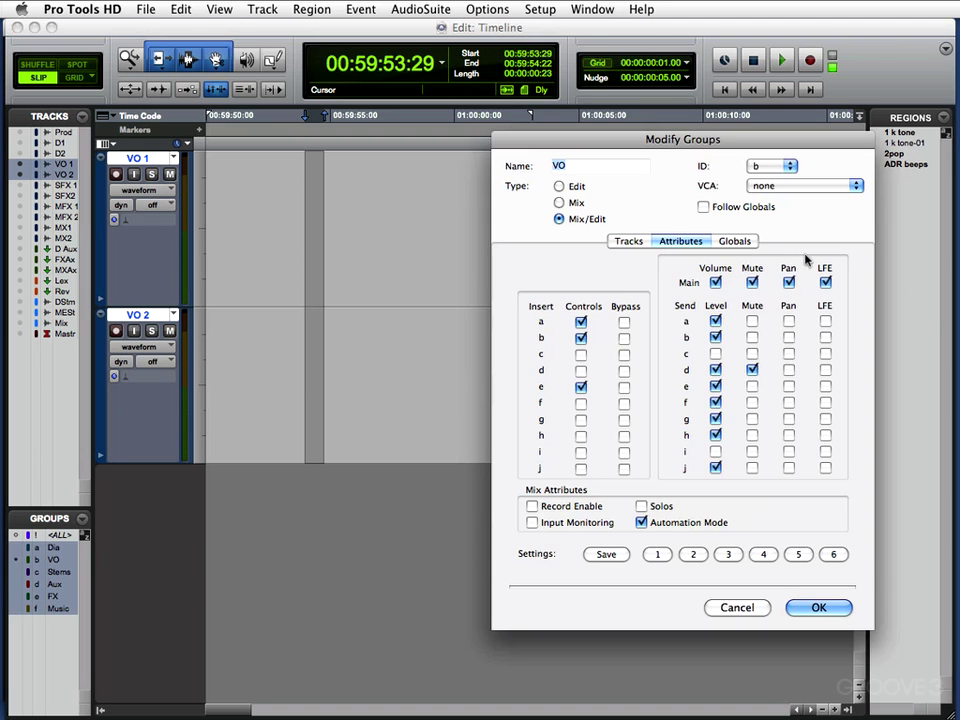
click(650, 507)
click(815, 607)
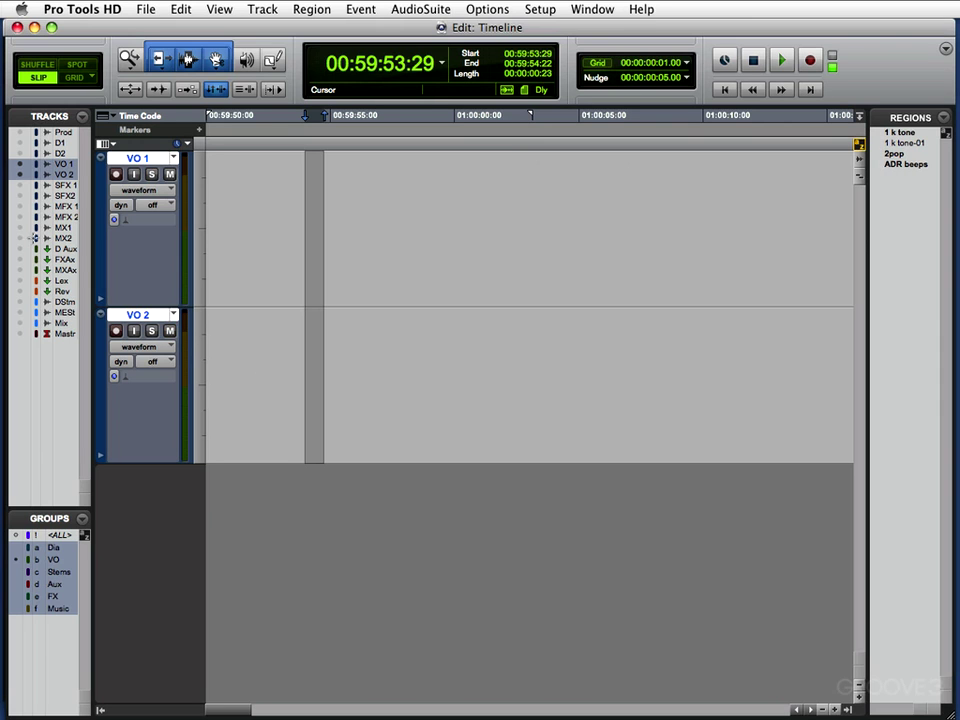
click(168, 333)
click(168, 333)
click(167, 366)
click(184, 378)
click(172, 361)
click(172, 350)
Step: Show all tracks again and select D1, D2, VO 1 and VO 2 together for a new group
click(16, 537)
click(426, 307)
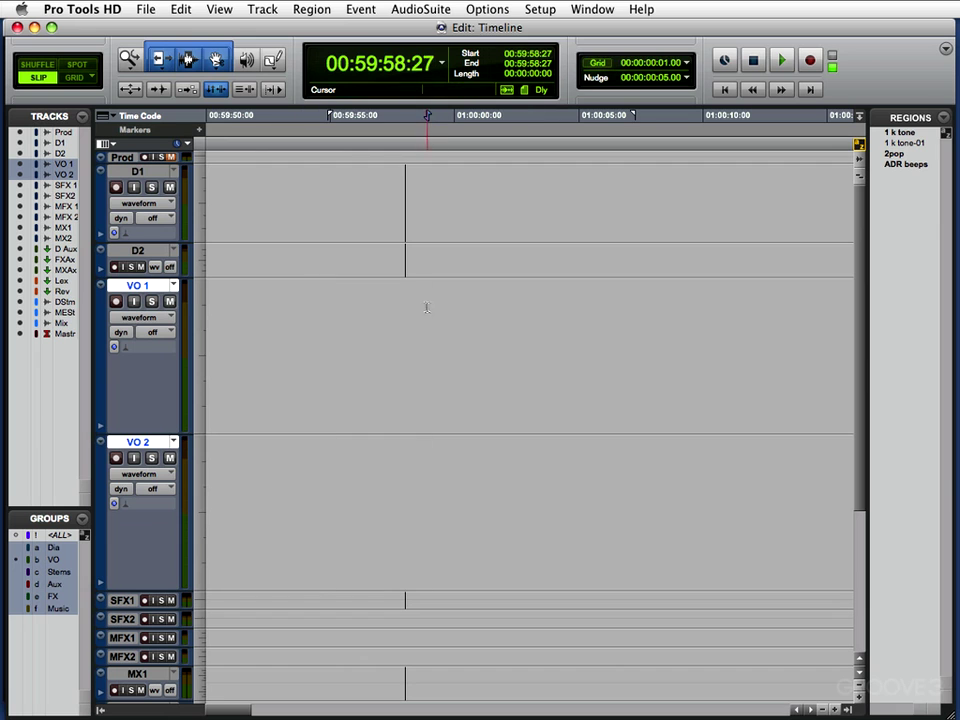
click(149, 182)
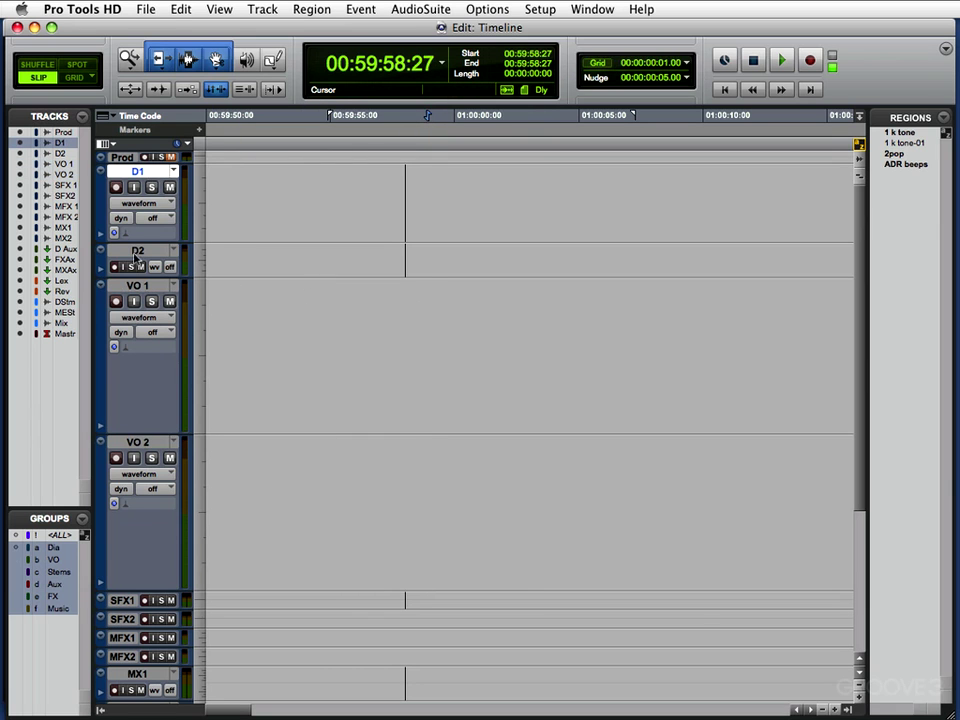
shift+click(146, 450)
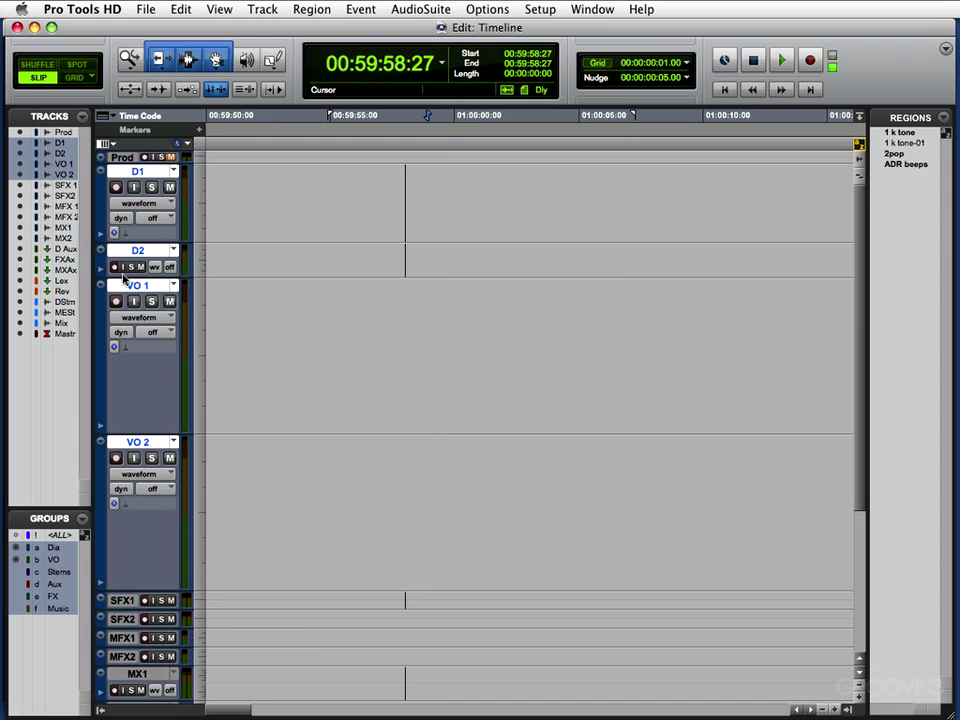
key(super+g)
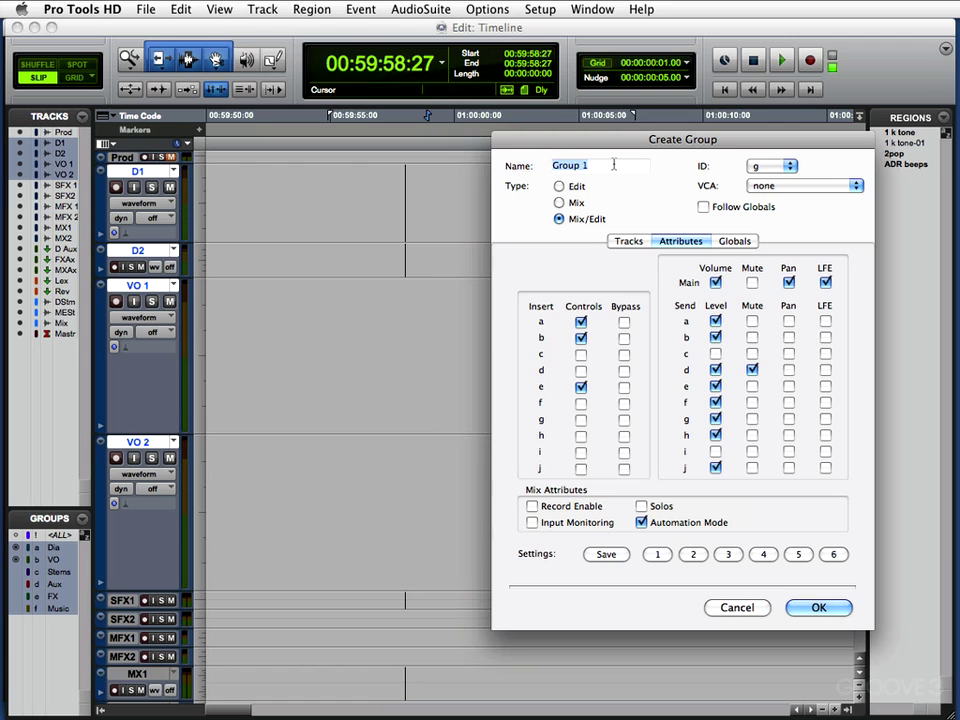
Step: Create the group 'All Dia' for D1, D2, VO 1 and VO 2, sharing Main Mute and Solos
text(All Dia)
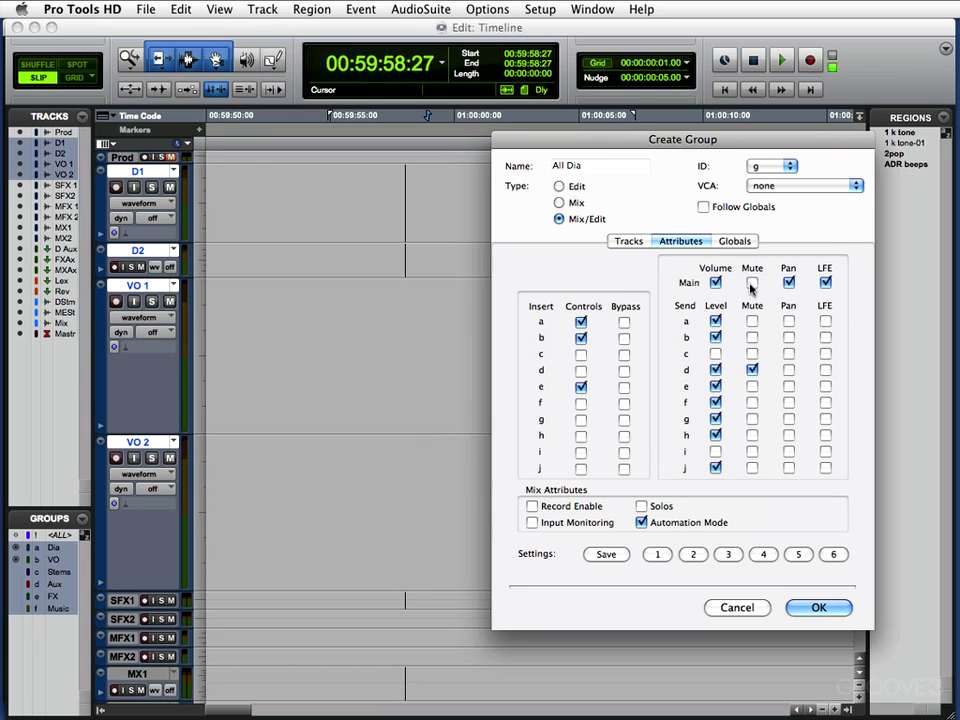
click(641, 506)
click(752, 282)
click(634, 240)
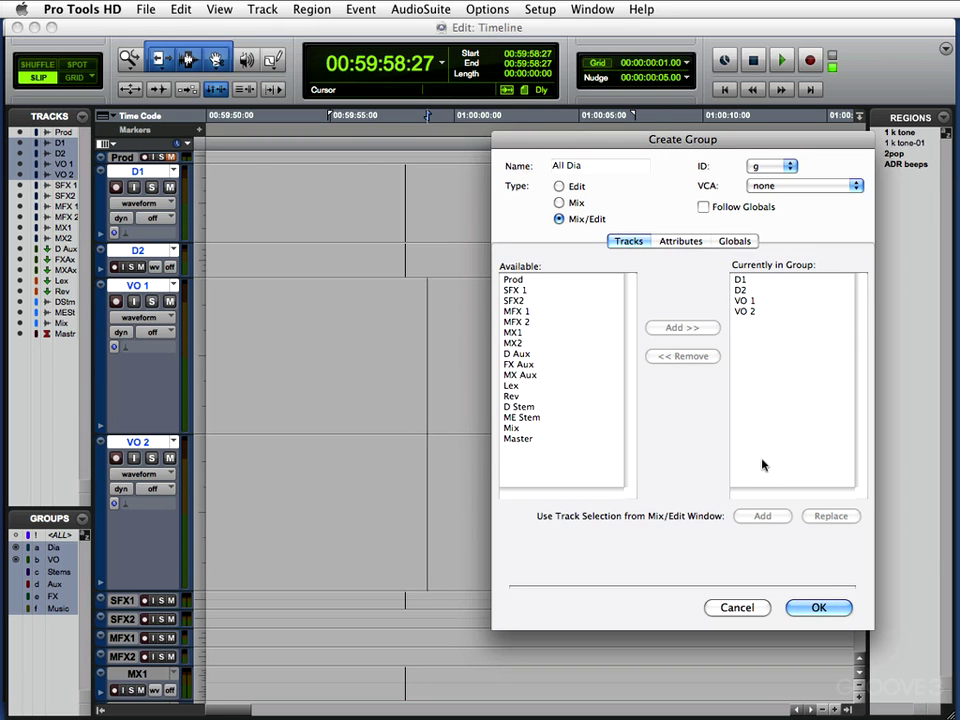
click(818, 608)
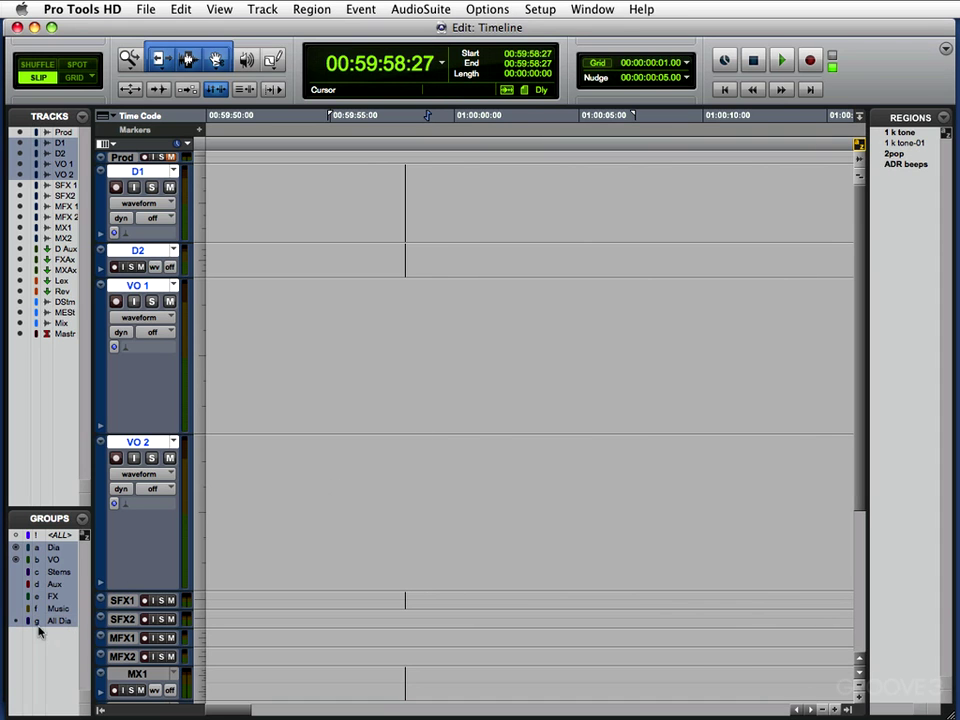
Step: Select a time range across the start of the grouped dialogue tracks and open the Regions list menu
drag(221, 327, 326, 328)
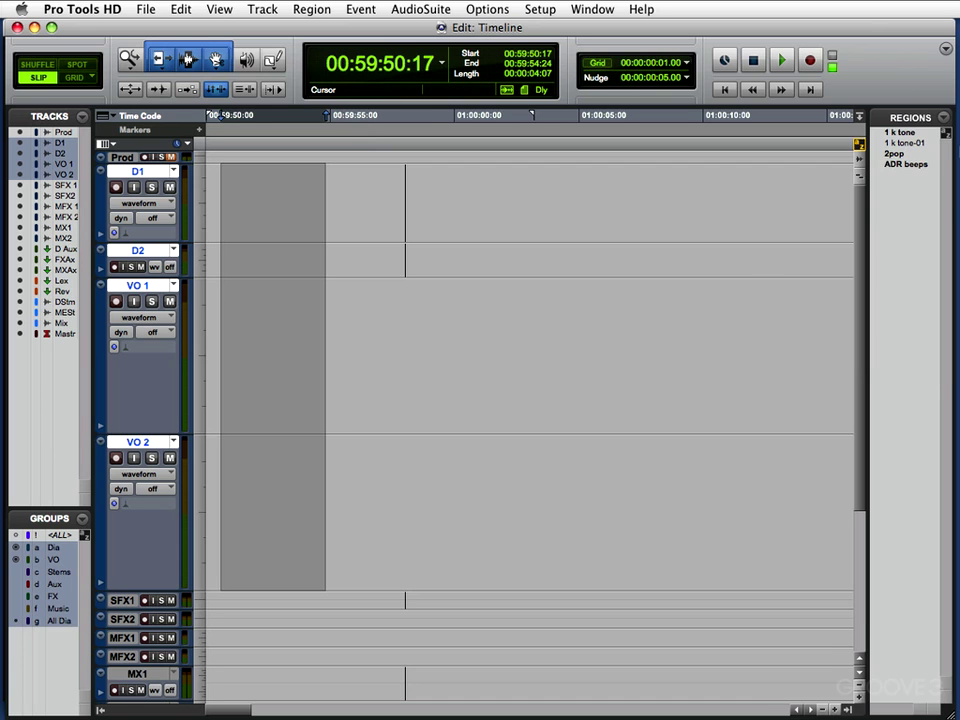
click(945, 130)
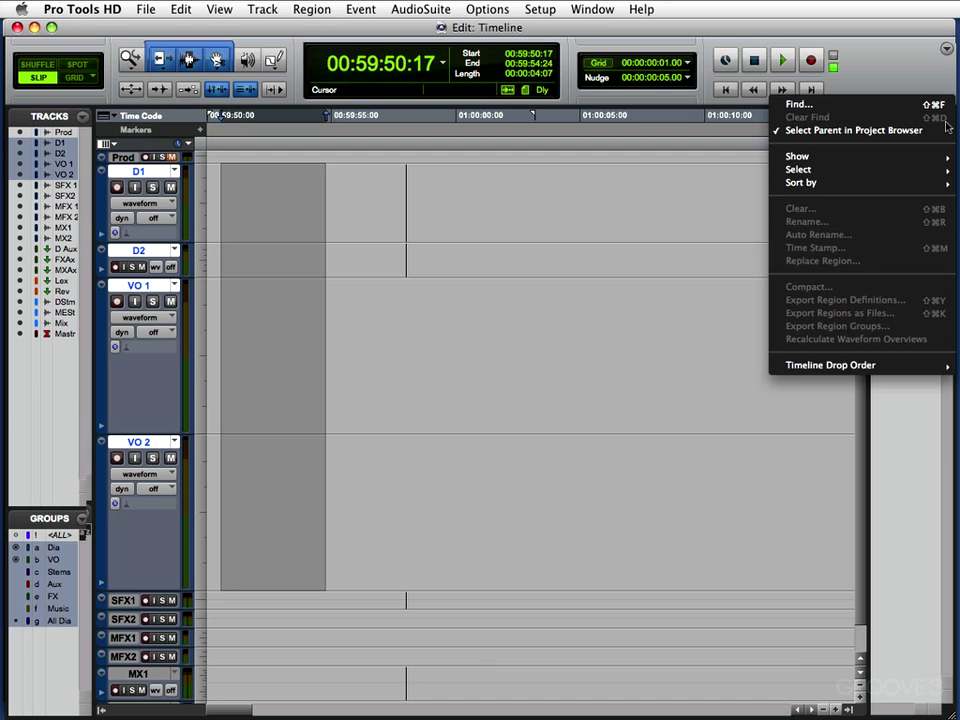
Step: Select Unused regions, then narrow the Regions list selection to Unused Audio Except Whole Files
mouse_move(887, 175)
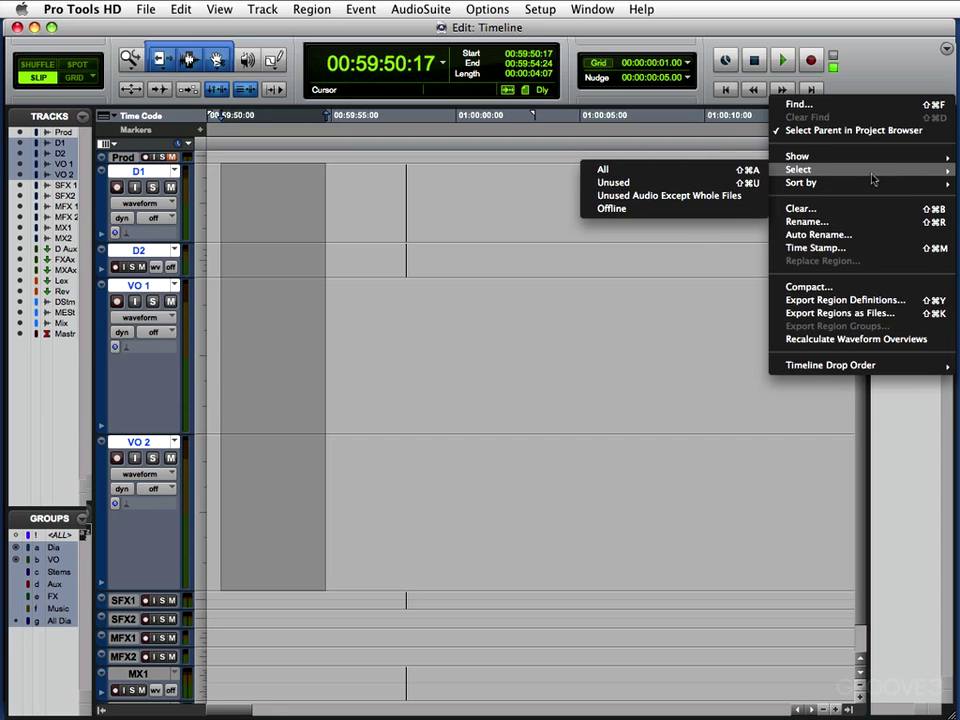
click(679, 184)
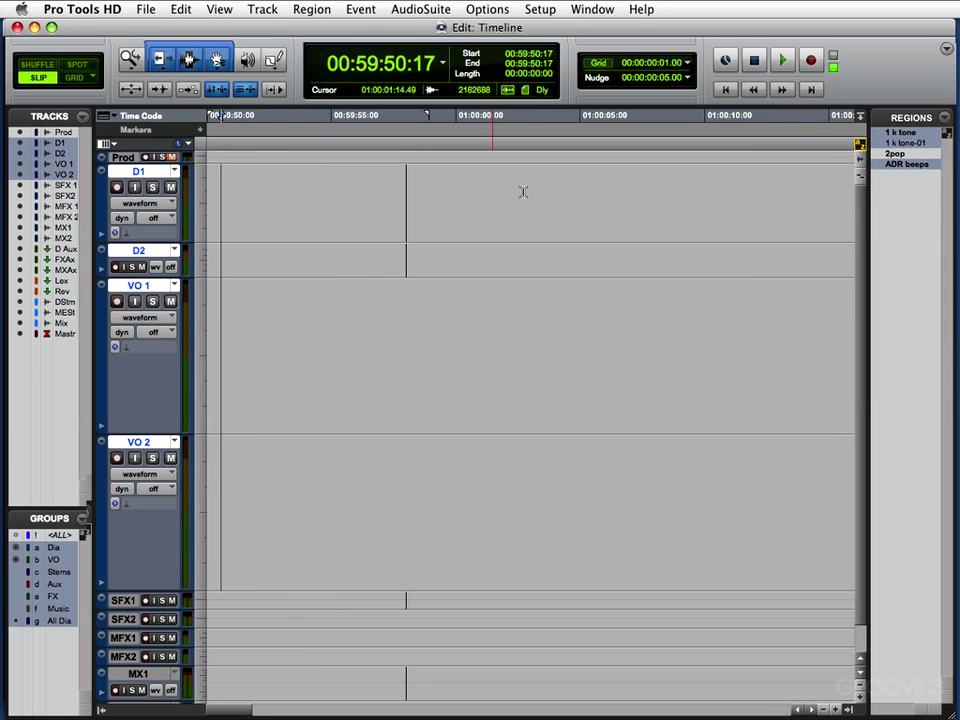
click(946, 118)
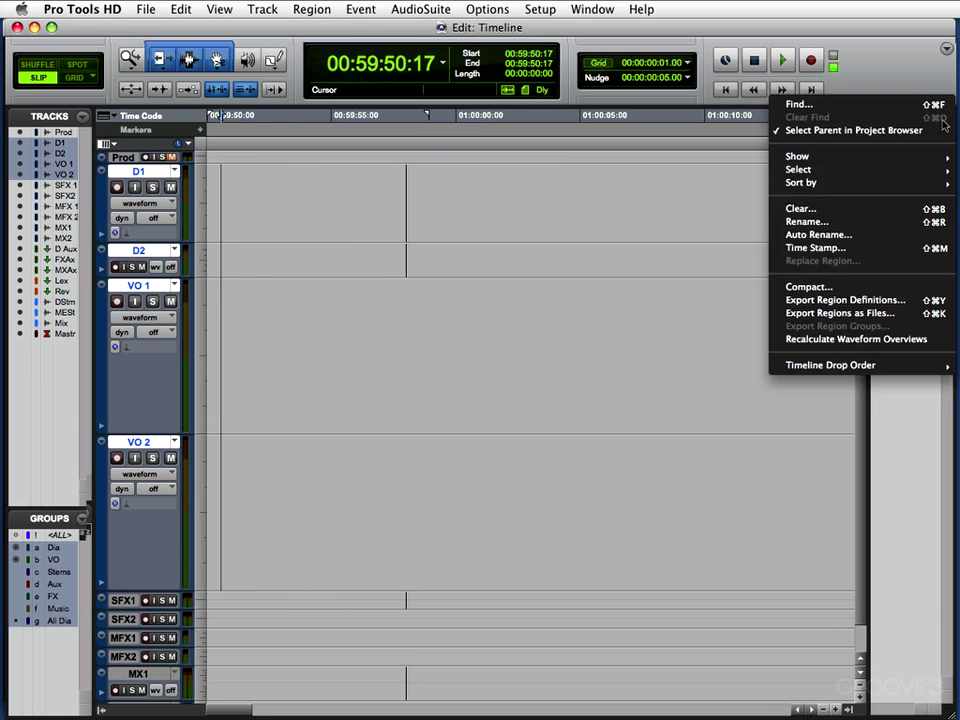
mouse_move(799, 172)
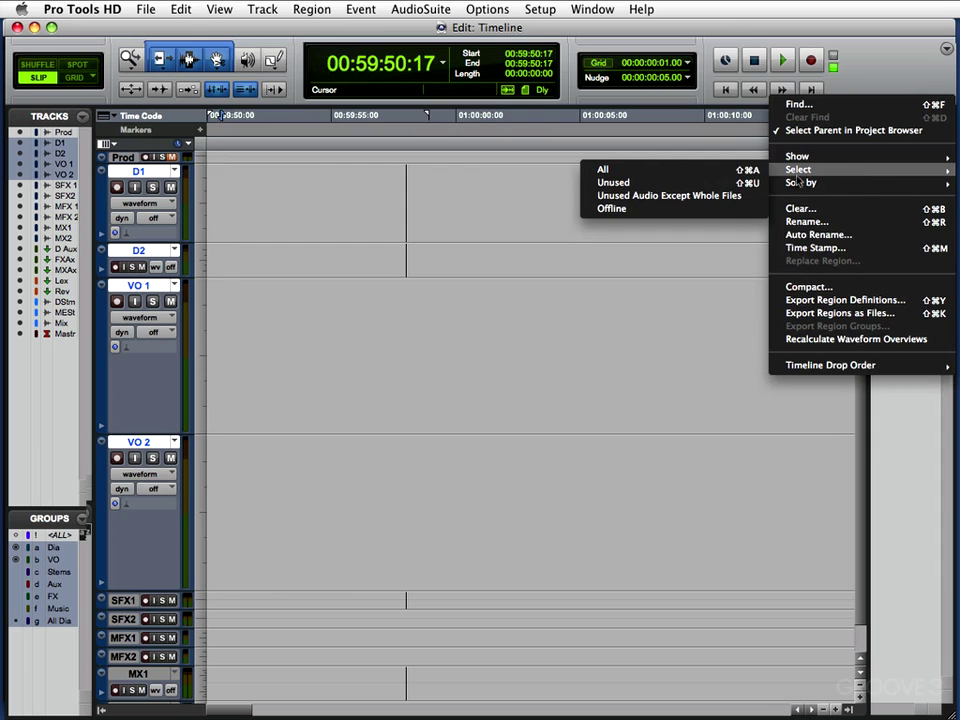
click(735, 196)
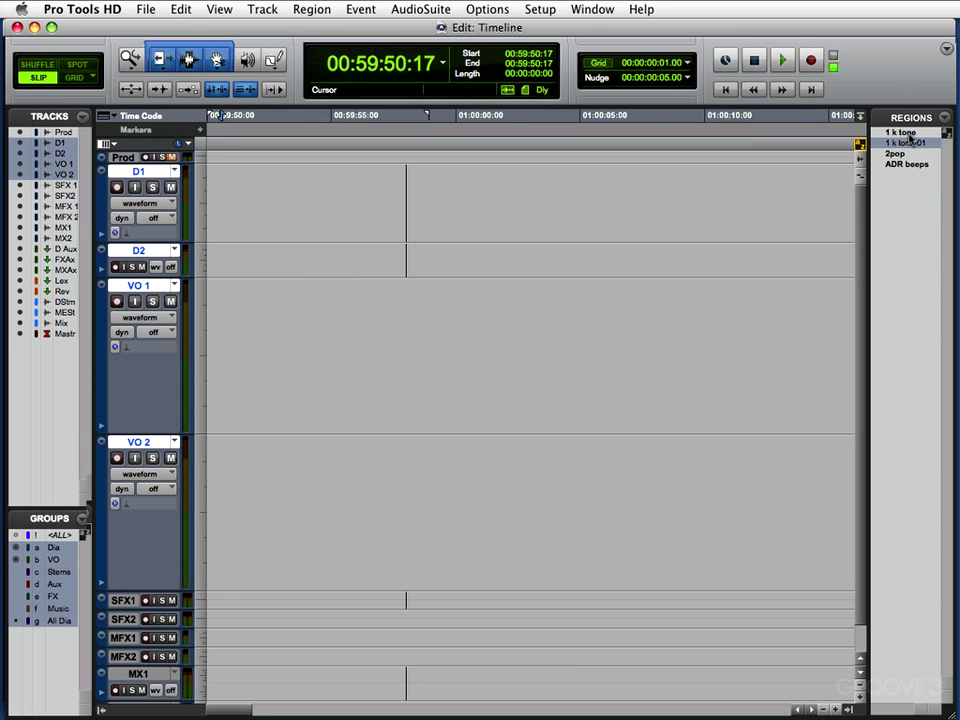
Step: Place the 1 k tone region on D1 at the hour mark and separate it into several pieces
drag(907, 132, 440, 212)
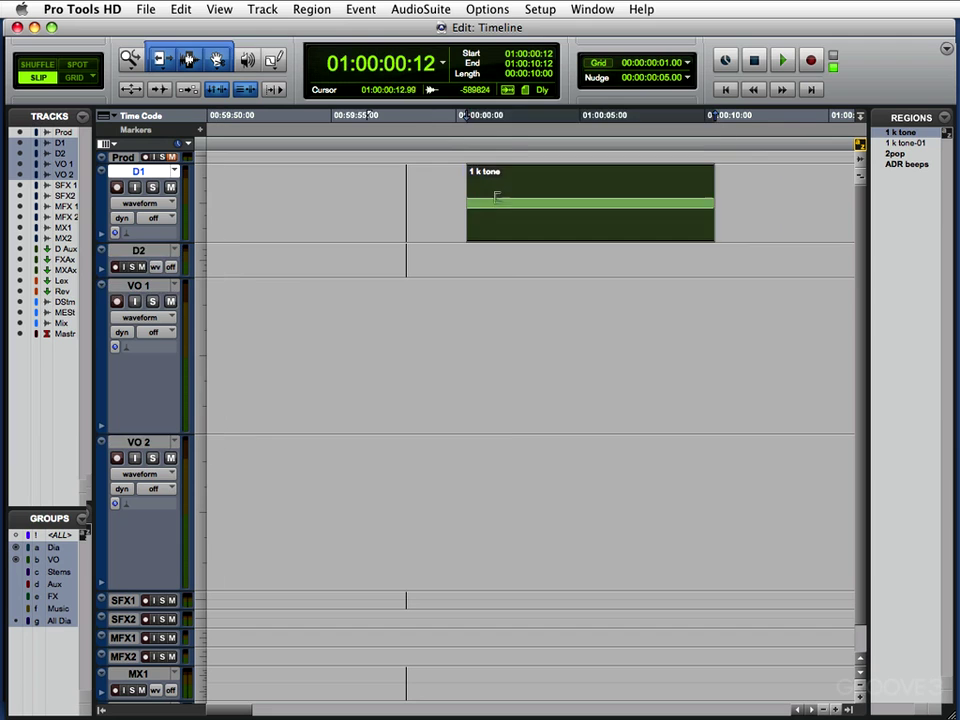
drag(497, 193, 509, 196)
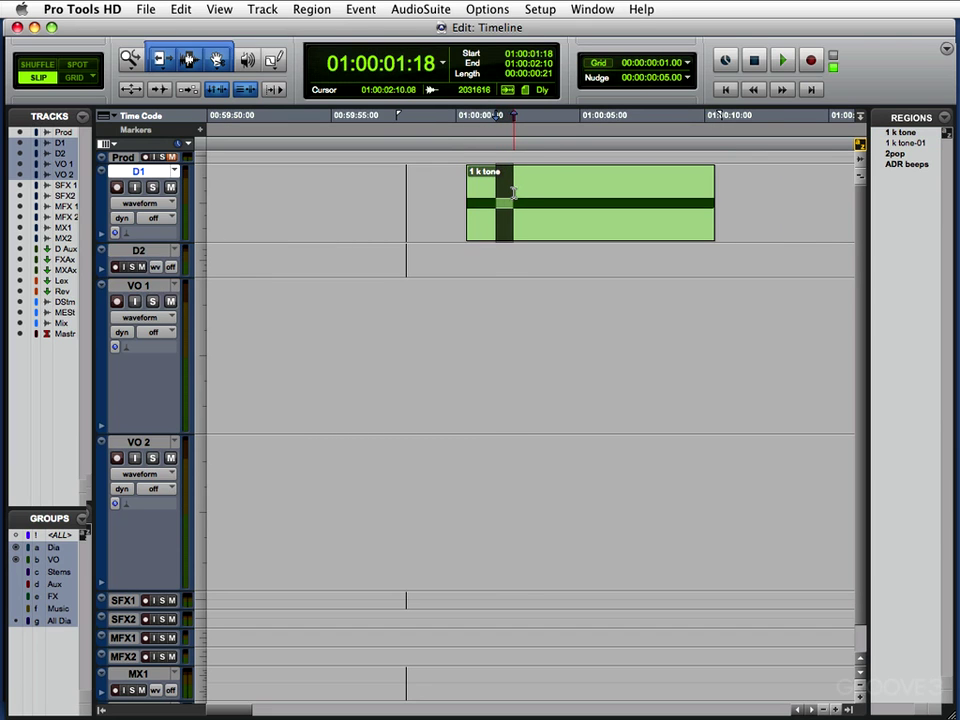
key(super+e)
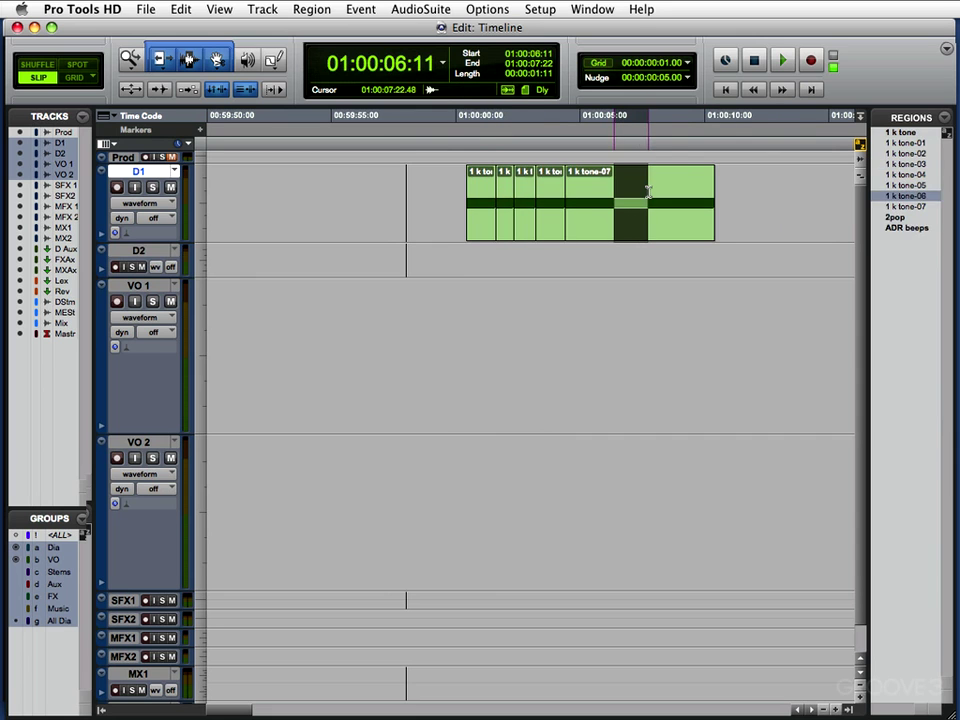
key(super+e)
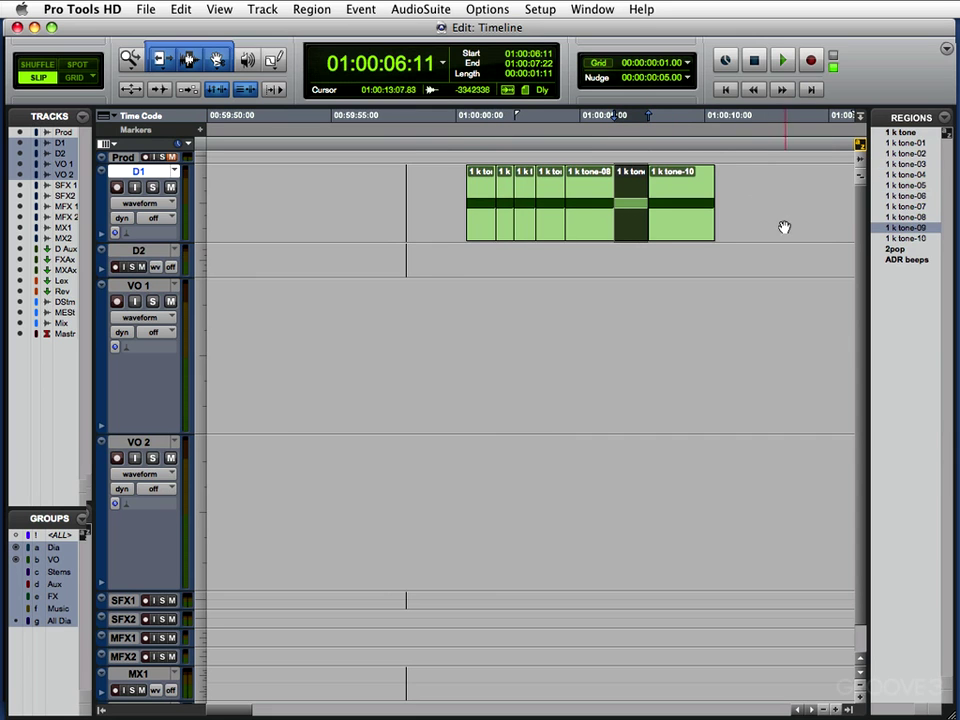
Step: Select all the tone pieces on D1 and delete them, leaving the track empty
click(466, 180)
shift+click(718, 194)
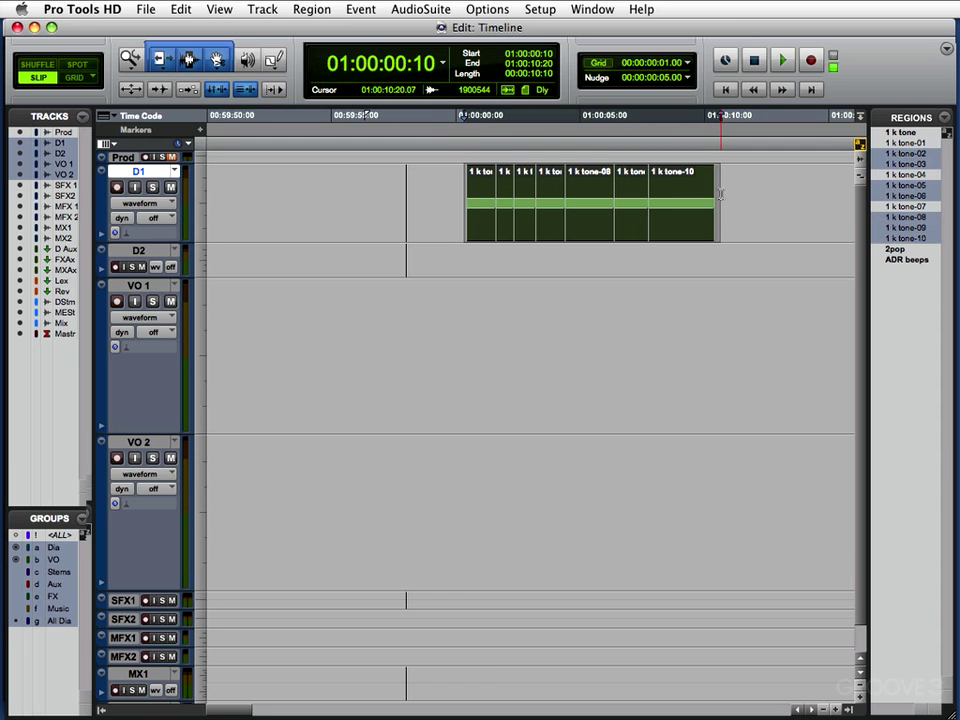
key(Delete)
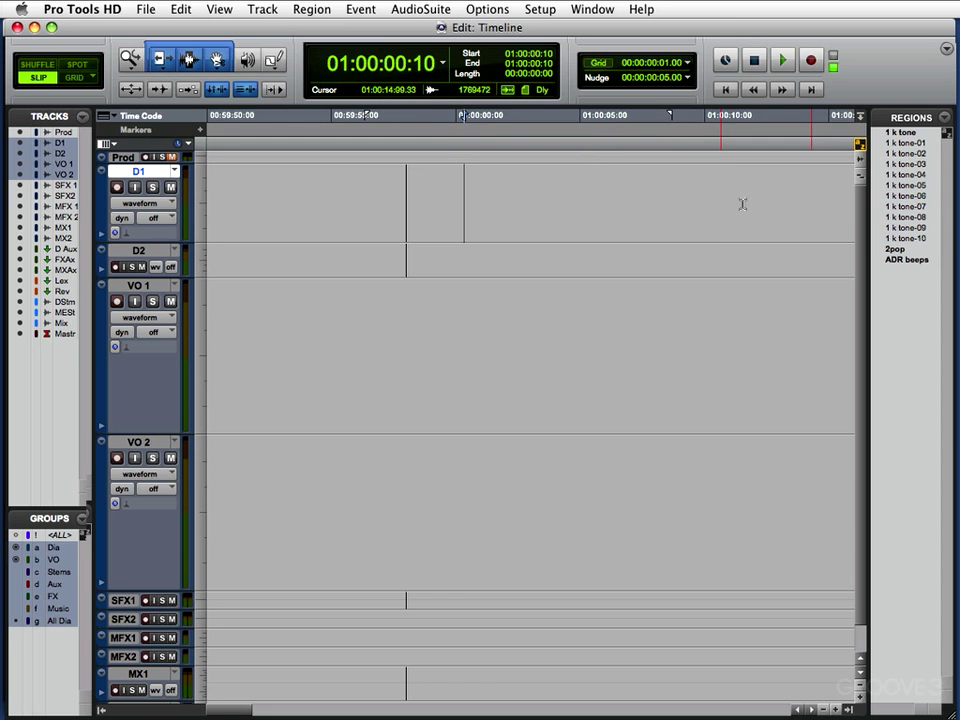
click(945, 119)
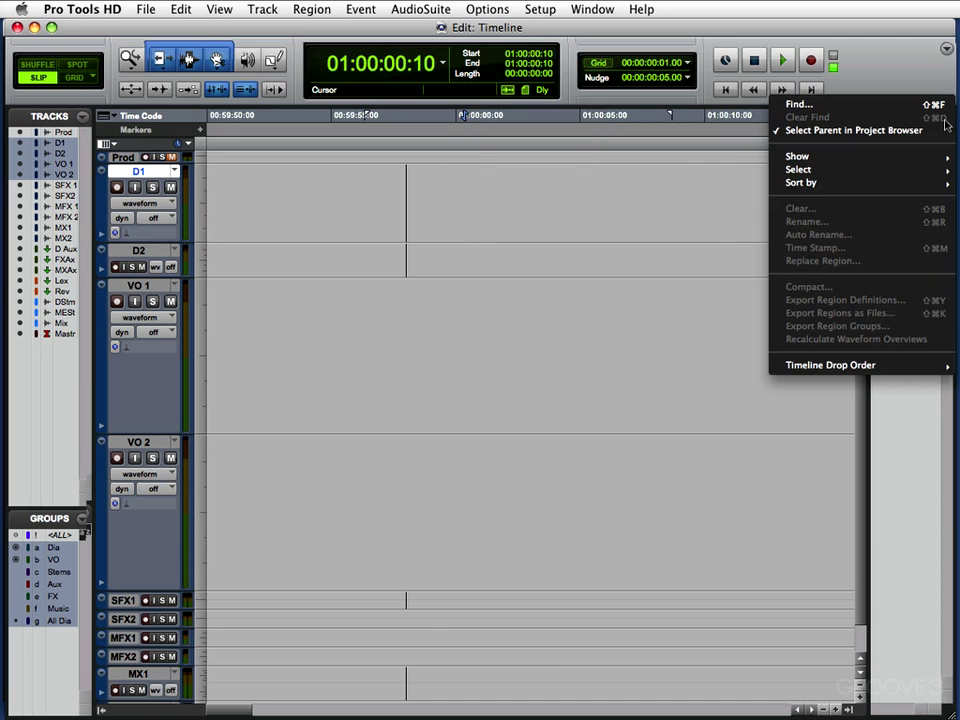
Step: Select Unused Audio Except Whole Files and clear the ten unused tone sub-regions from the Regions list
mouse_move(798, 169)
click(740, 197)
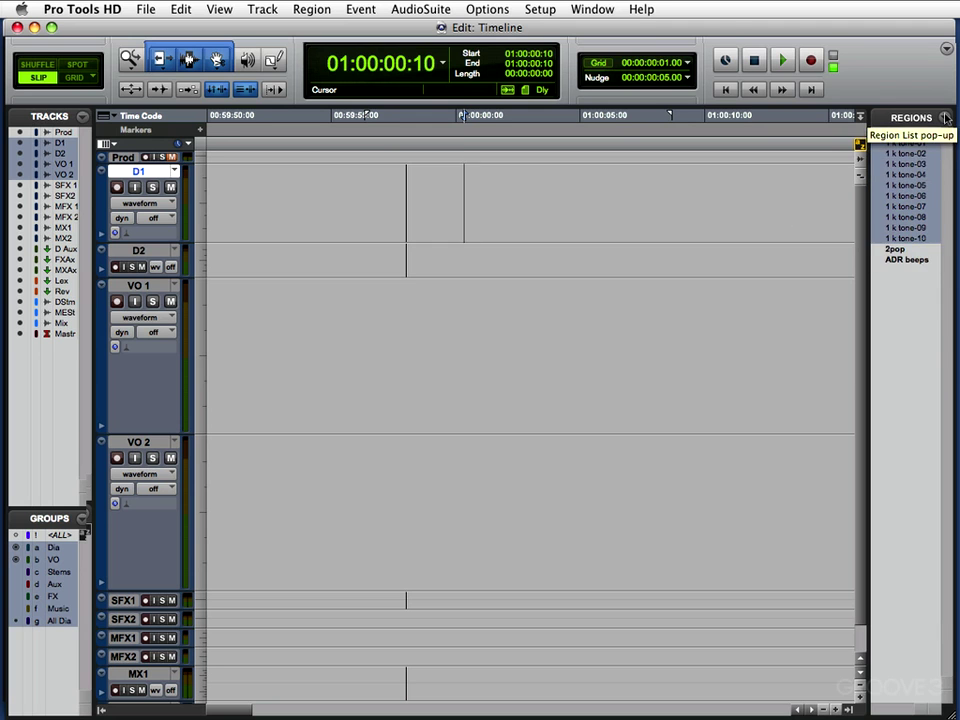
click(946, 118)
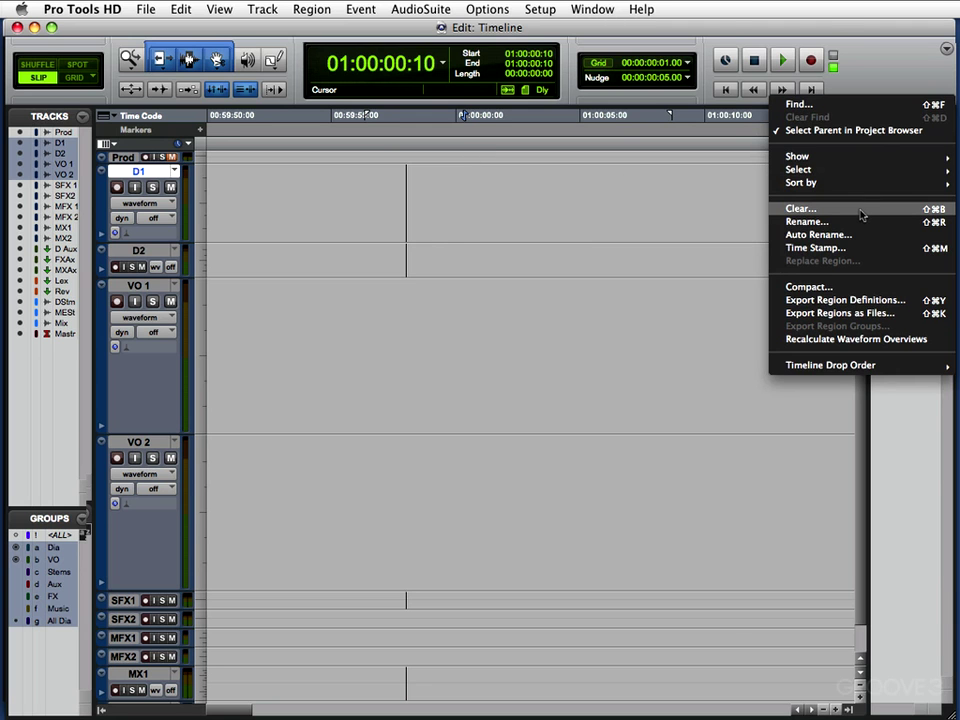
click(860, 210)
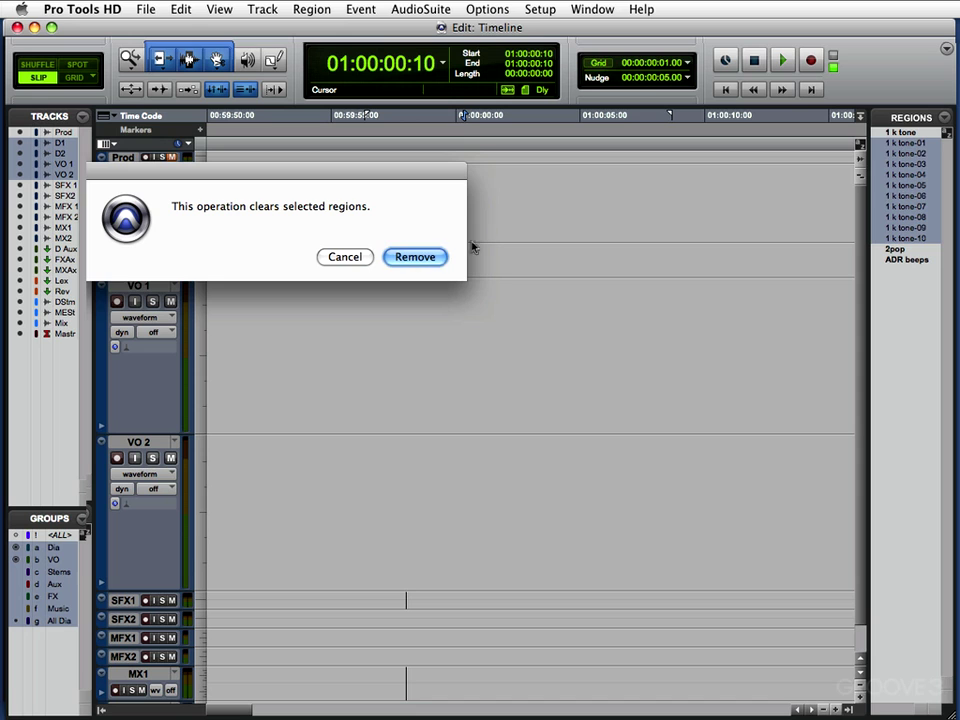
click(415, 257)
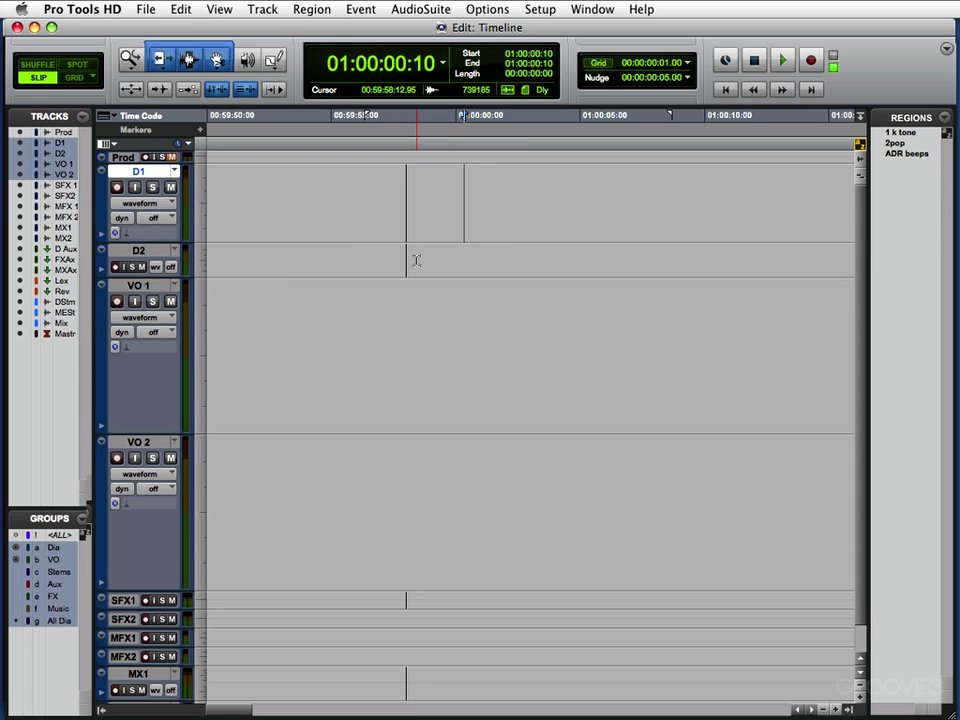
click(911, 138)
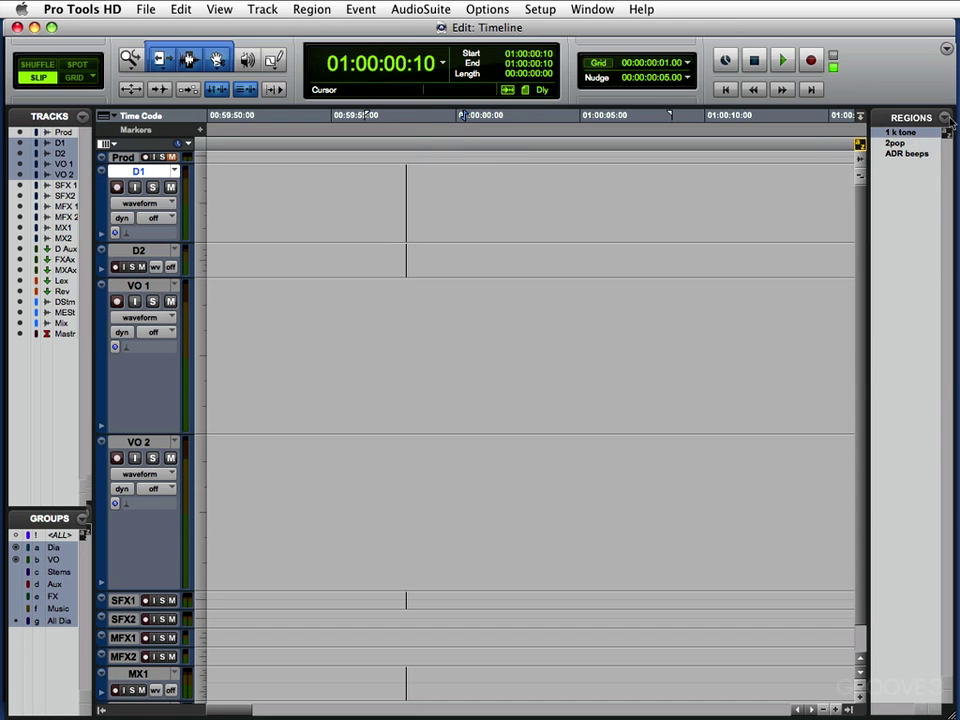
click(948, 119)
mouse_move(890, 172)
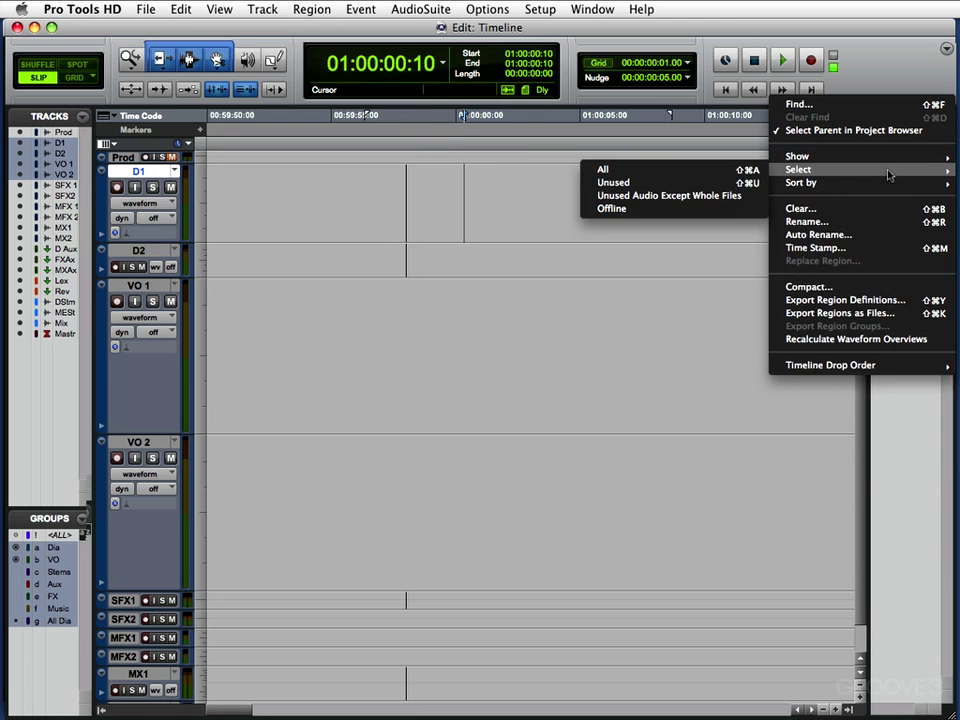
click(735, 240)
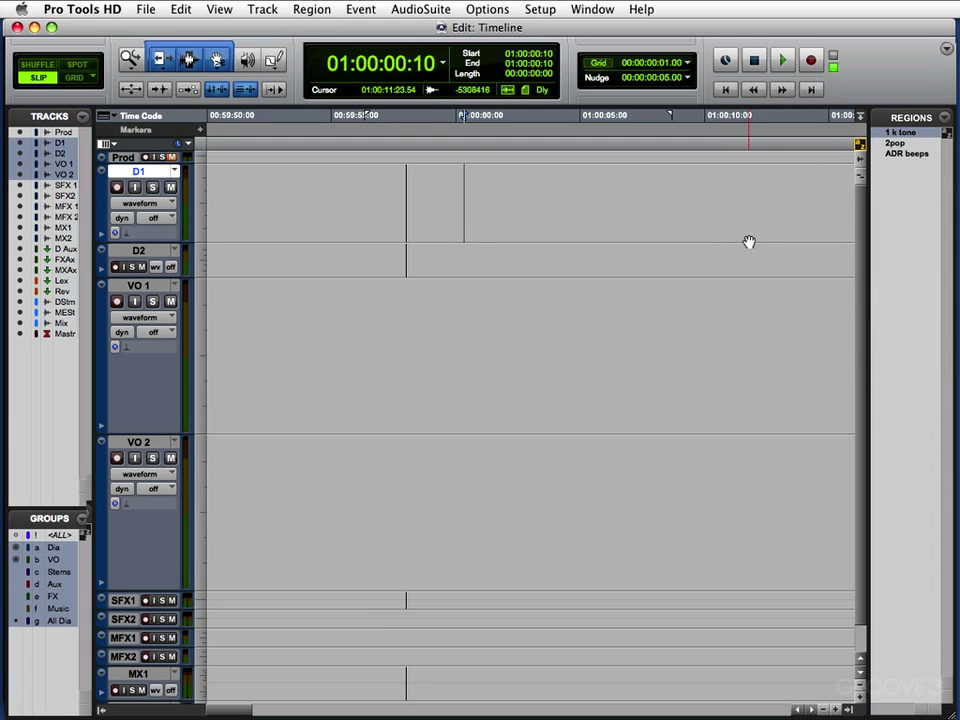
click(944, 118)
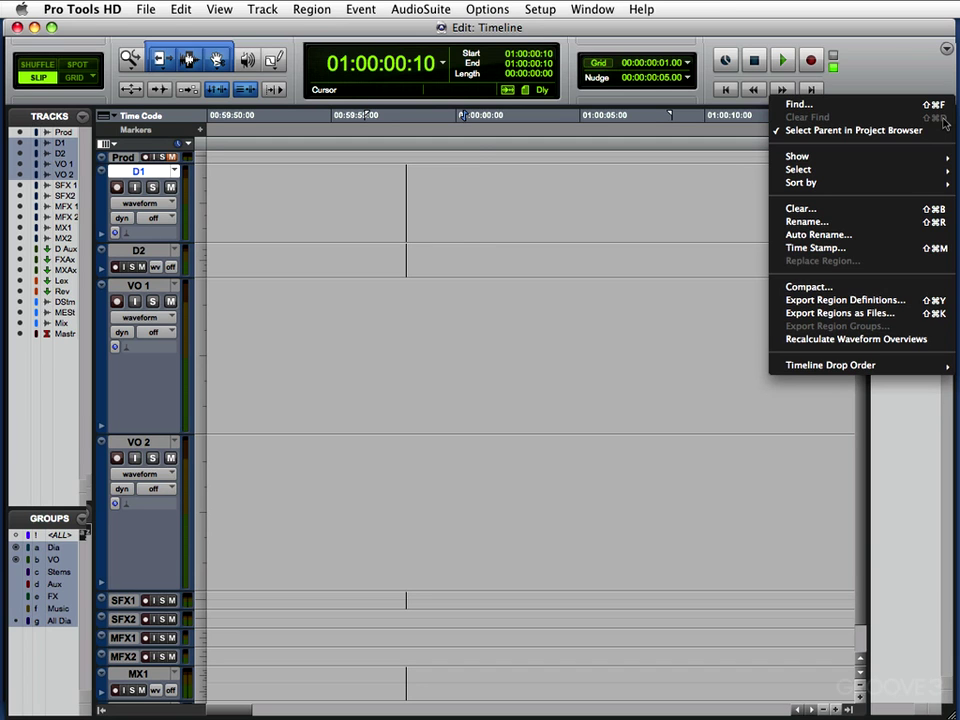
mouse_move(887, 366)
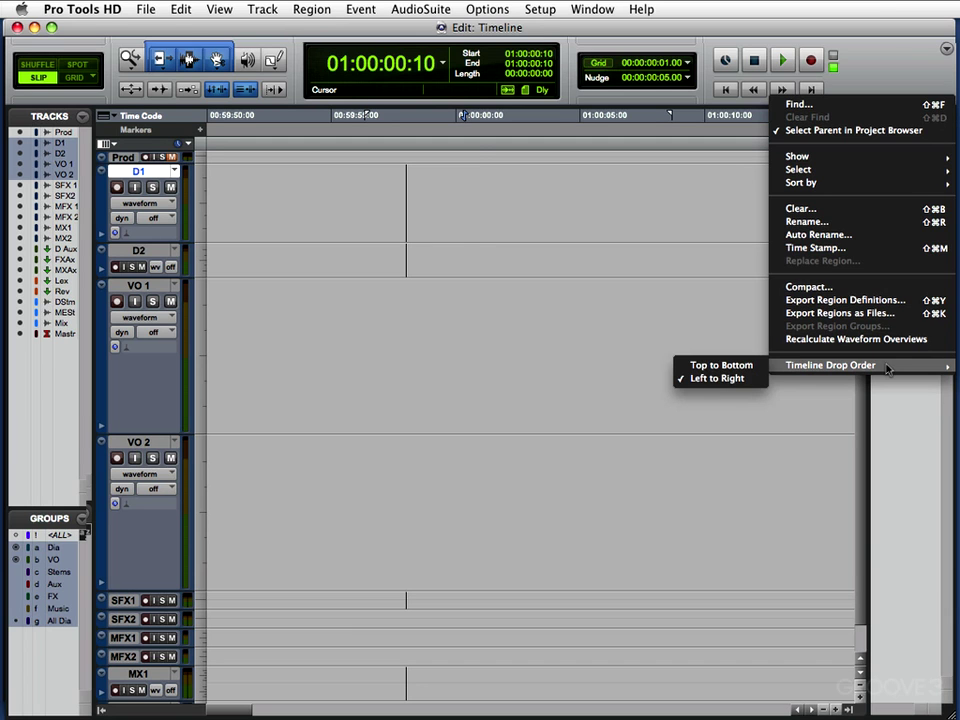
click(742, 373)
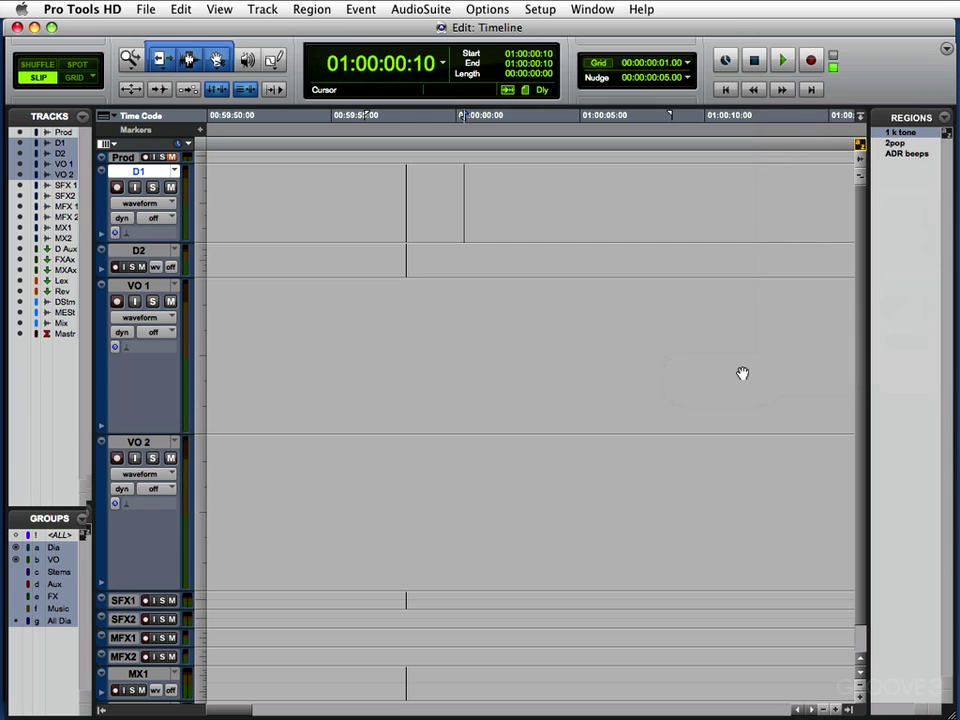
click(940, 118)
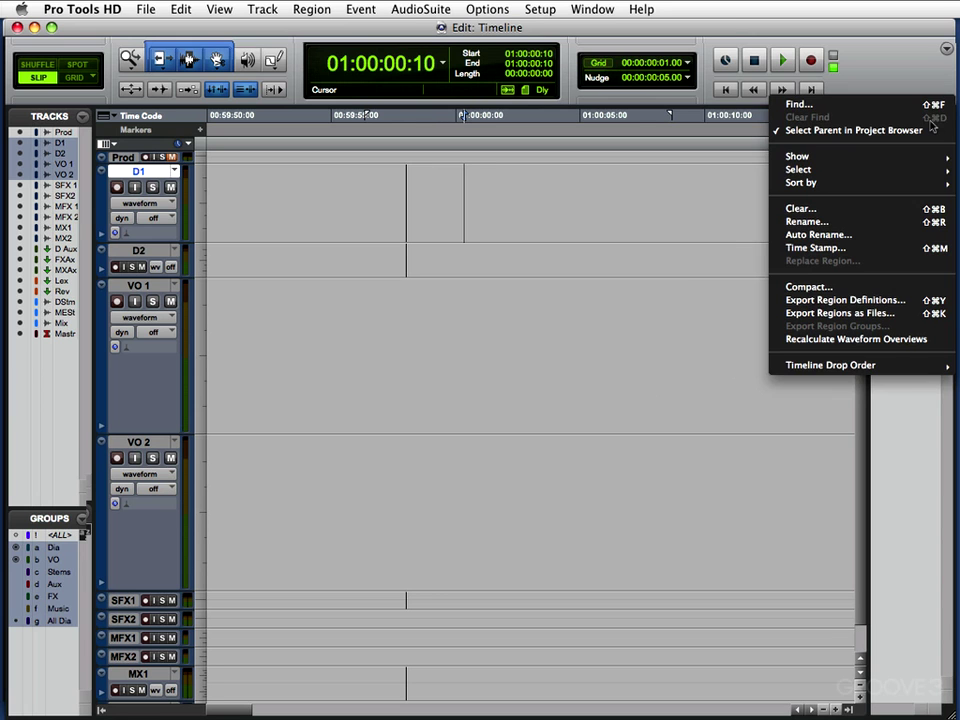
mouse_move(830, 169)
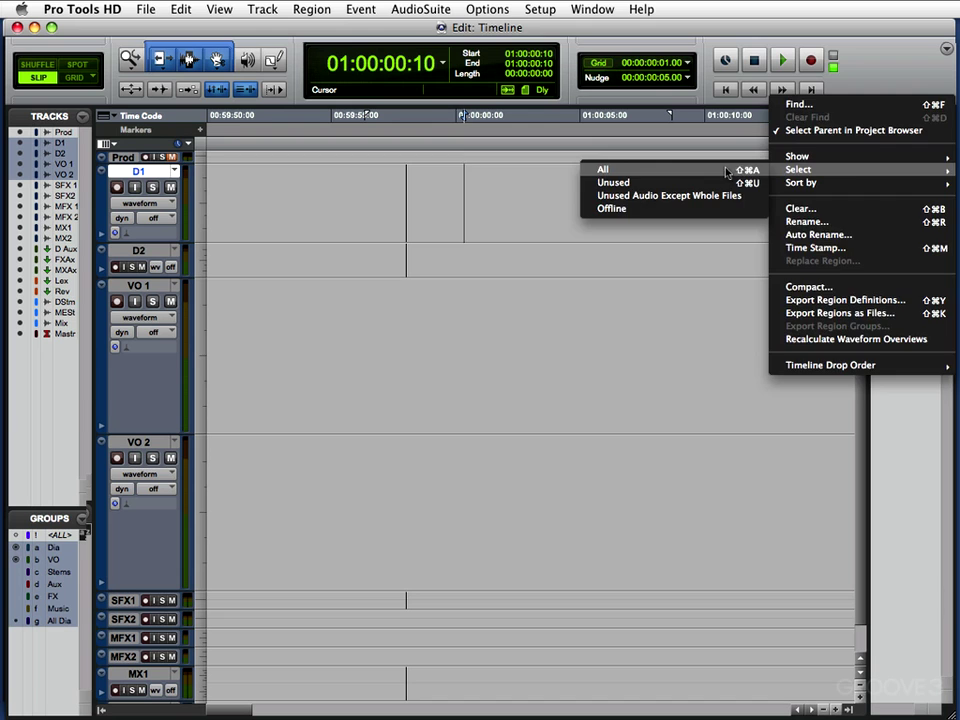
click(604, 167)
drag(900, 142, 506, 205)
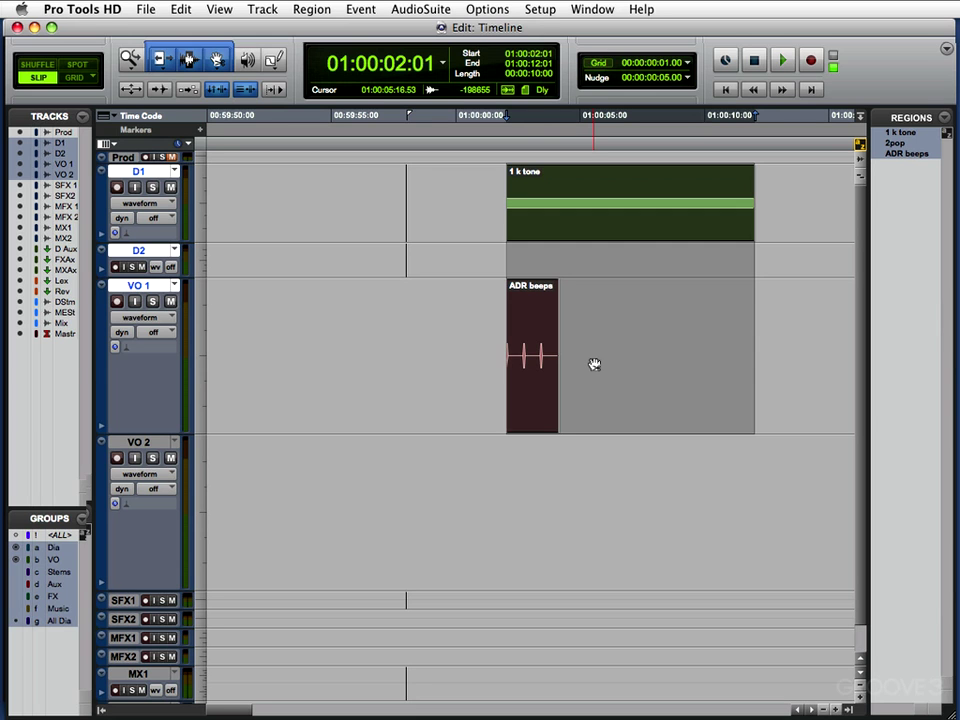
key(super+z)
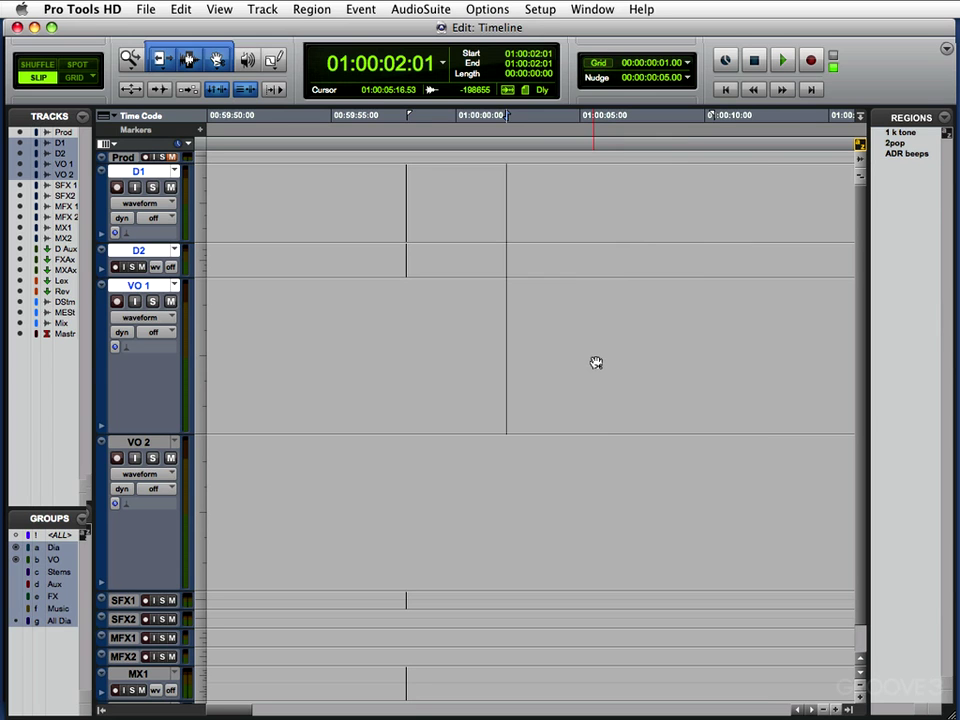
click(944, 118)
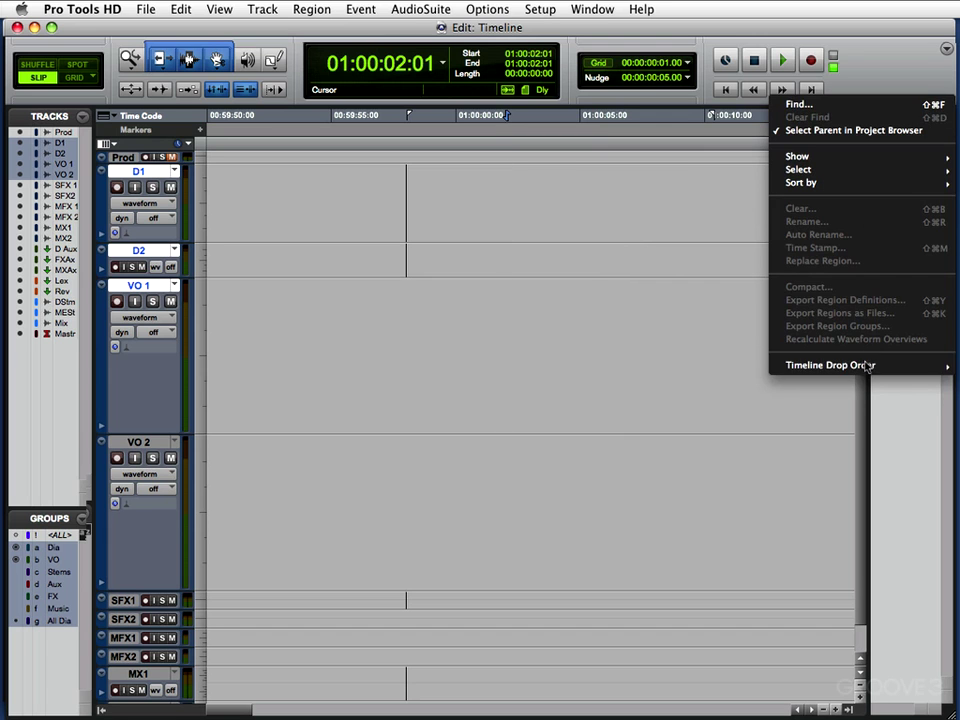
Step: Set the Regions list's Timeline Drop Order to Left to Right and select the regions to drop
mouse_move(866, 366)
click(717, 378)
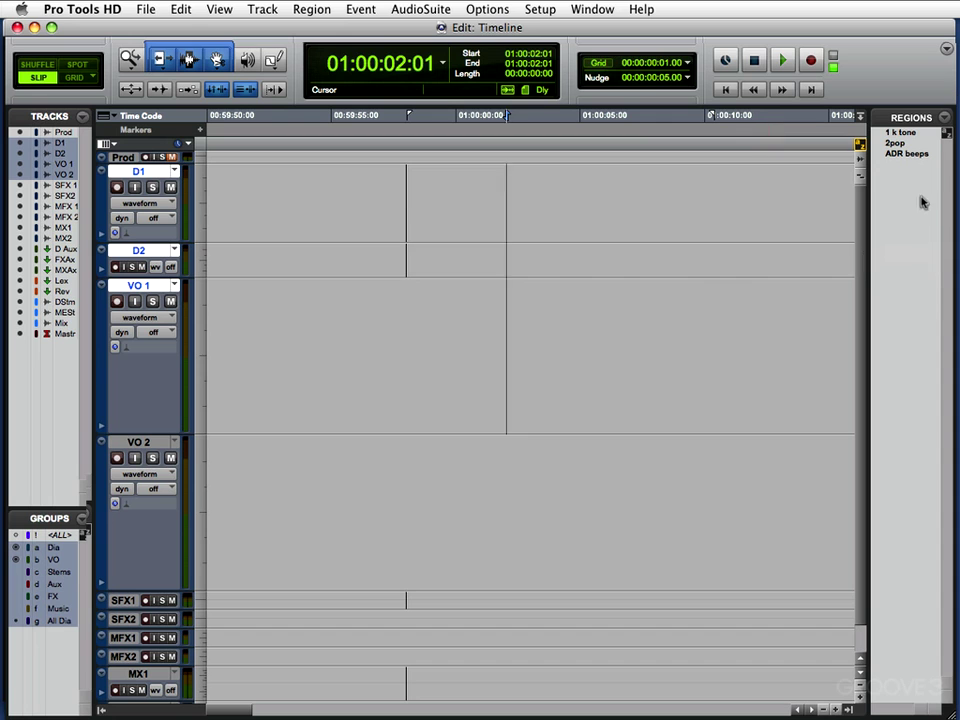
mouse_move(900, 143)
mouse_down()
mouse_move(910, 133)
mouse_move(908, 156)
mouse_up()
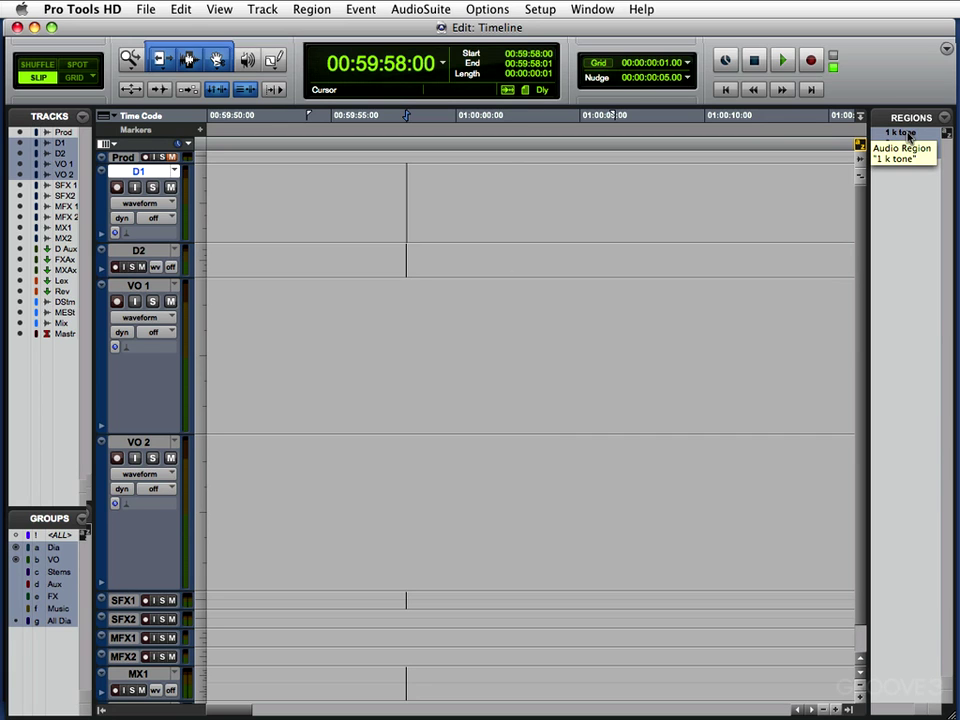
click(945, 118)
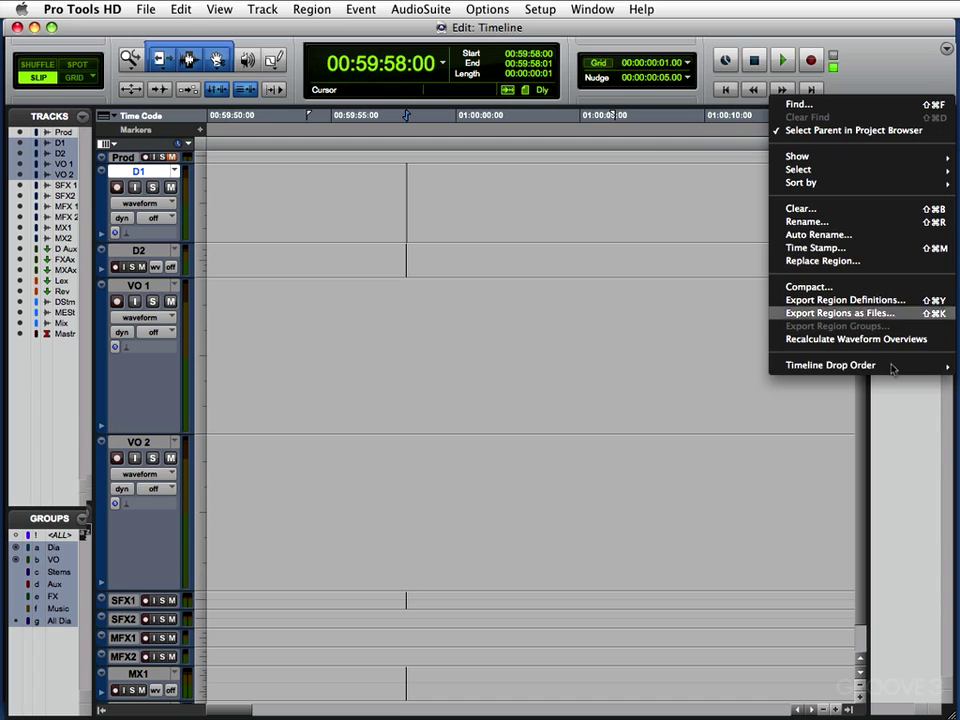
mouse_move(885, 373)
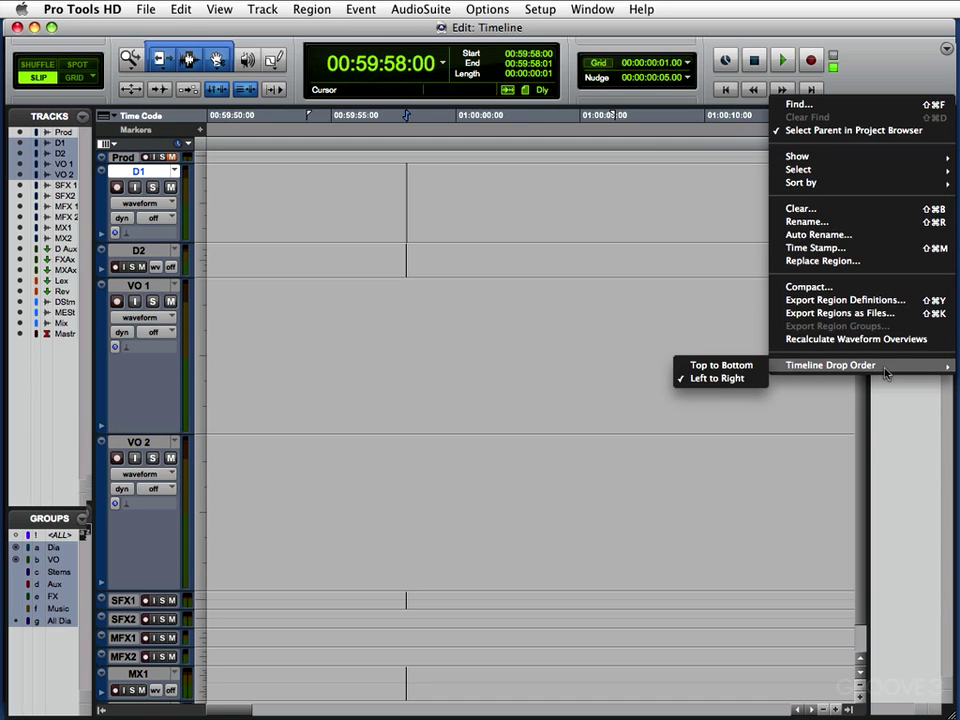
click(872, 447)
drag(900, 132, 473, 208)
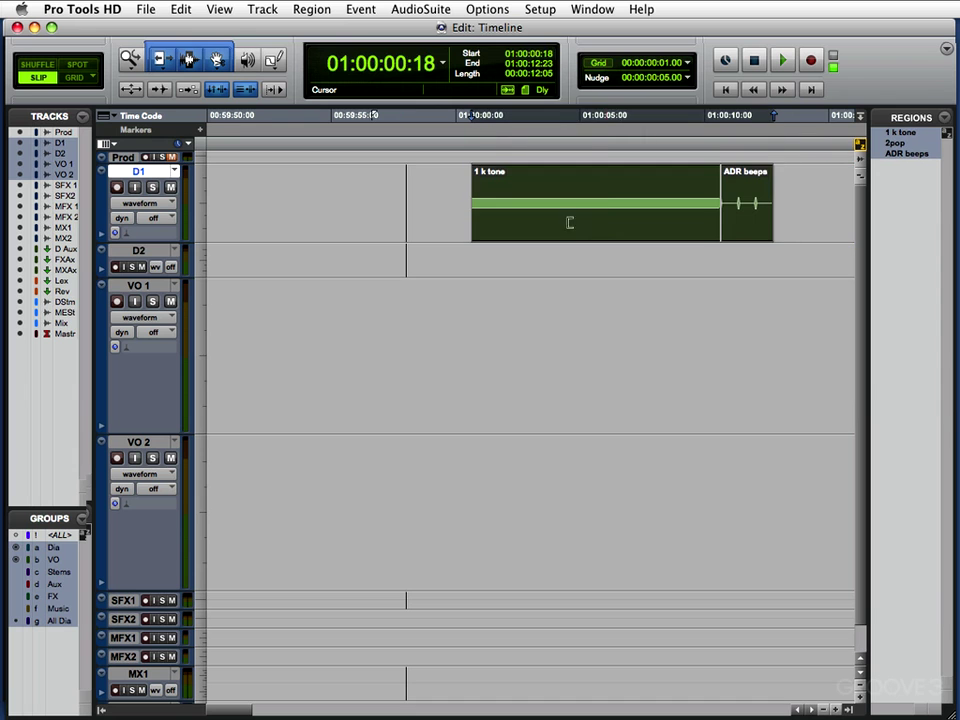
double_click(602, 196)
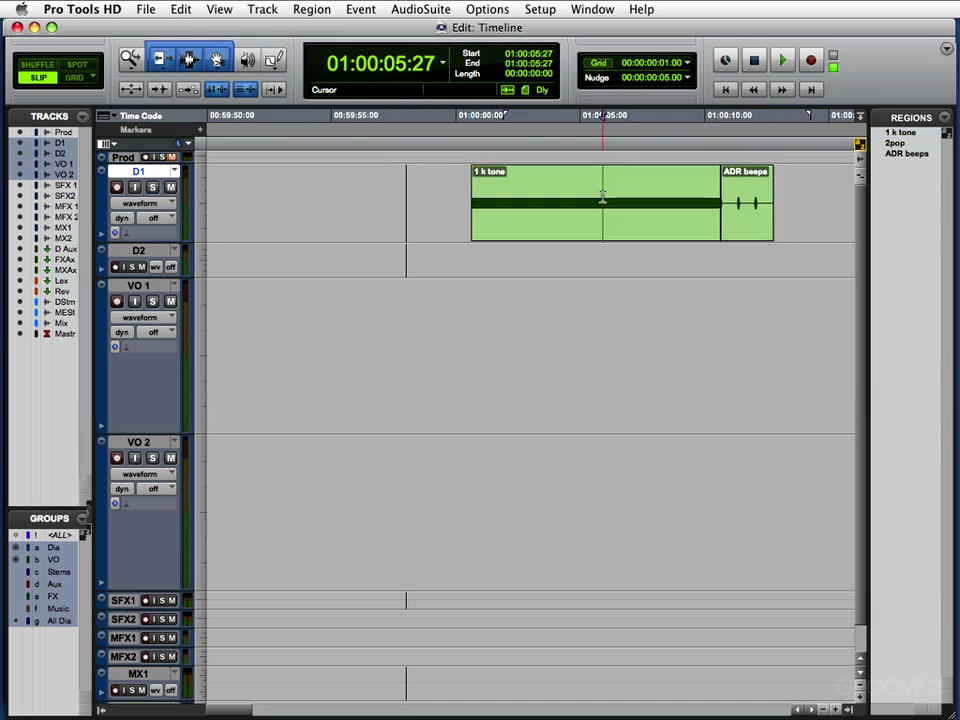
key(super+bracketright)
key(super+bracketright)
key(Right)
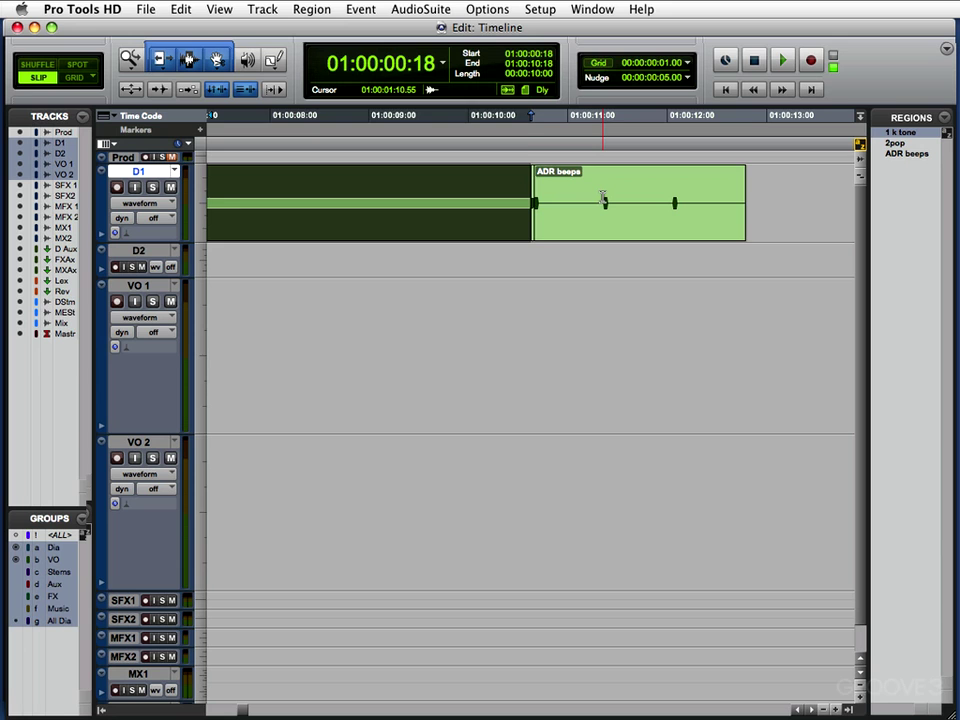
key(ctrl+Tab)
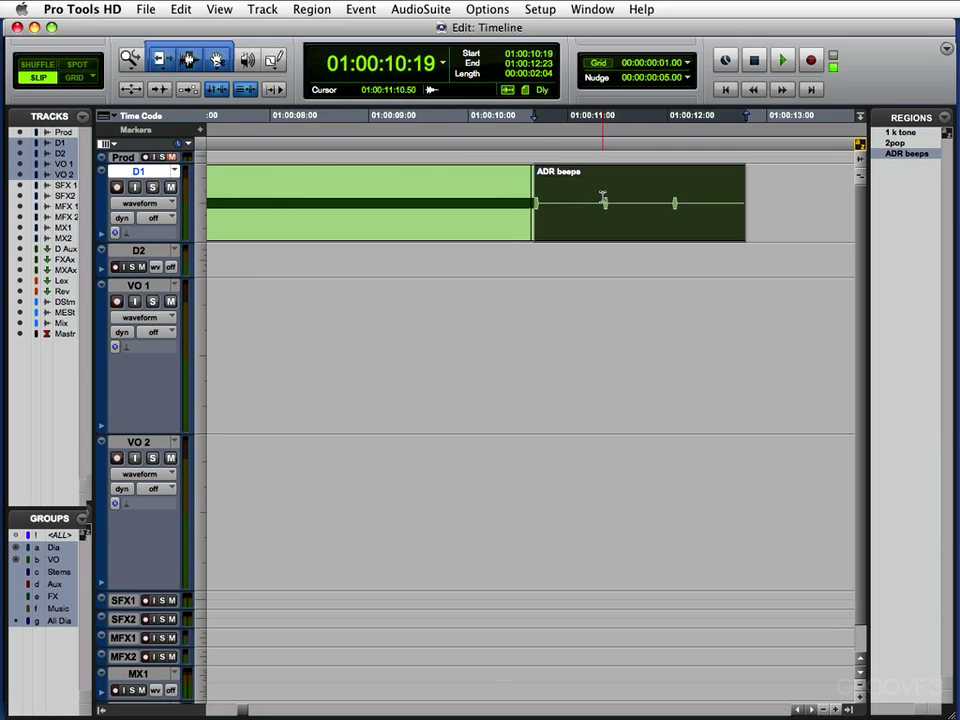
key(super+bracketleft)
key(super+bracketleft)
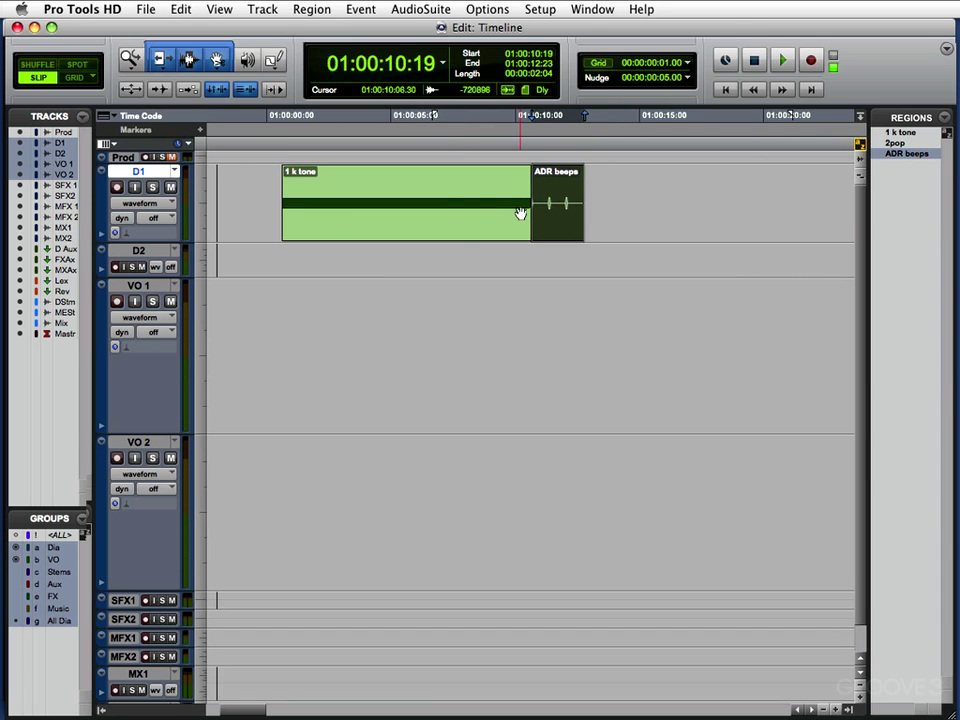
key(super+a)
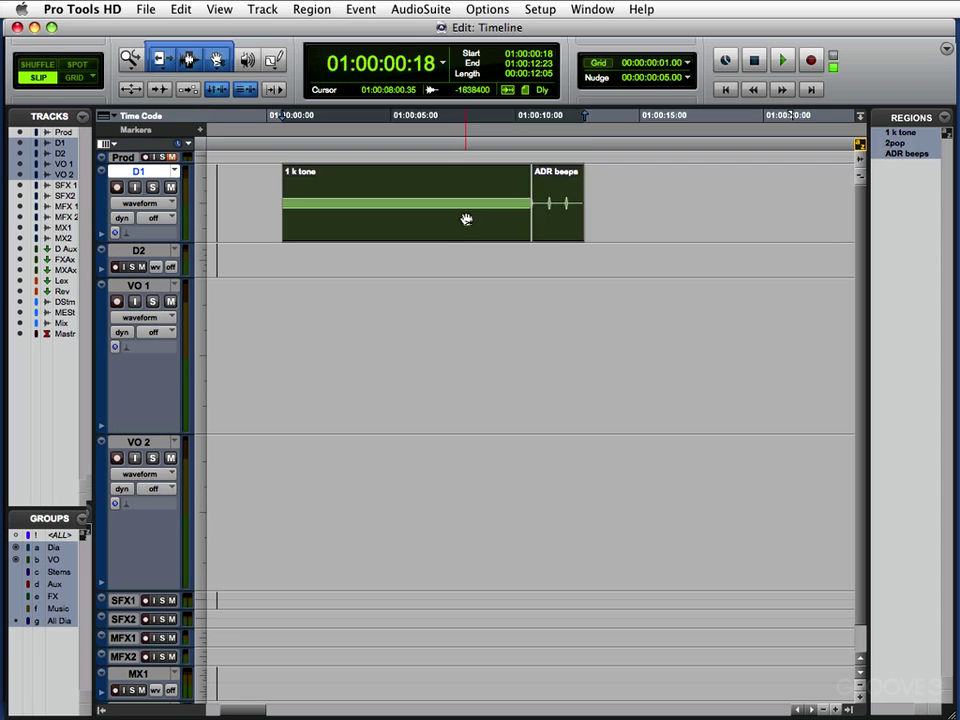
key(Delete)
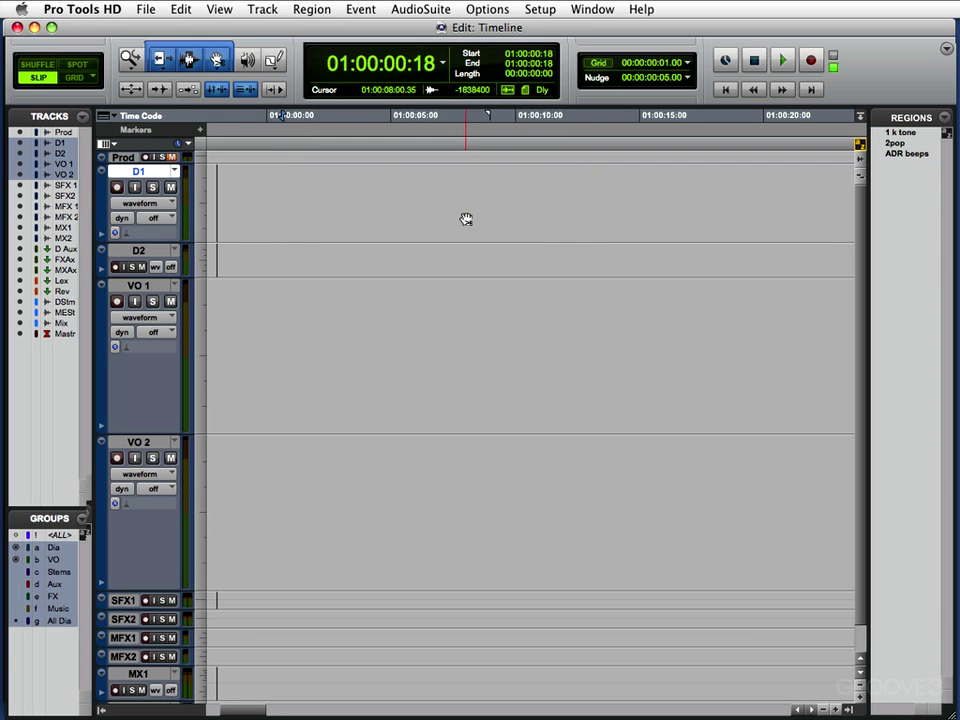